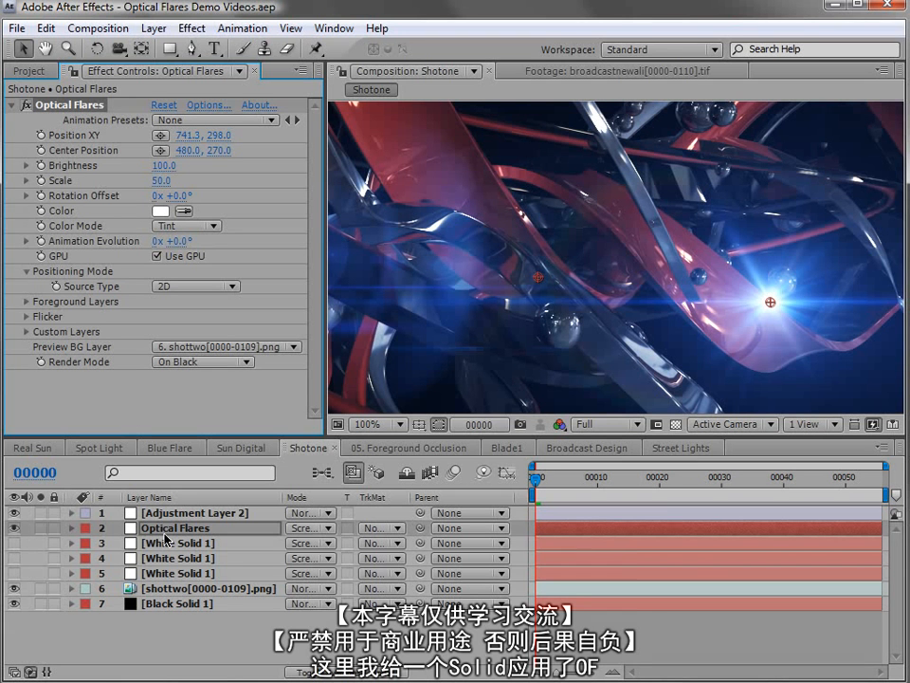
- Move the flare higher in the composition, then reposition it to about 77.4, 75.1 in the Optical Flares options preview
left_click_drag(771, 302, 775, 189)
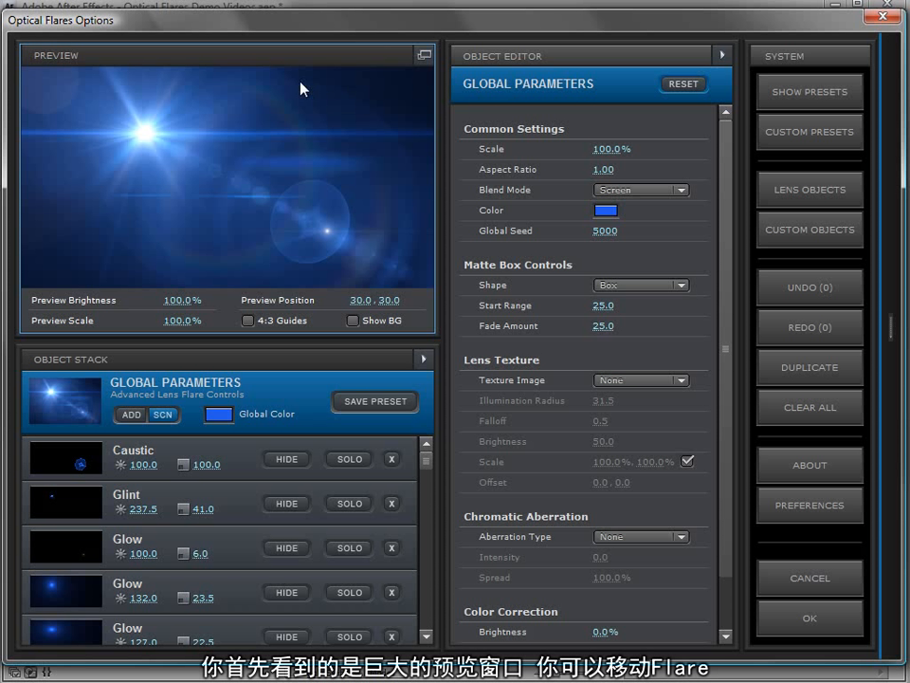
left_click_drag(119, 126, 340, 238)
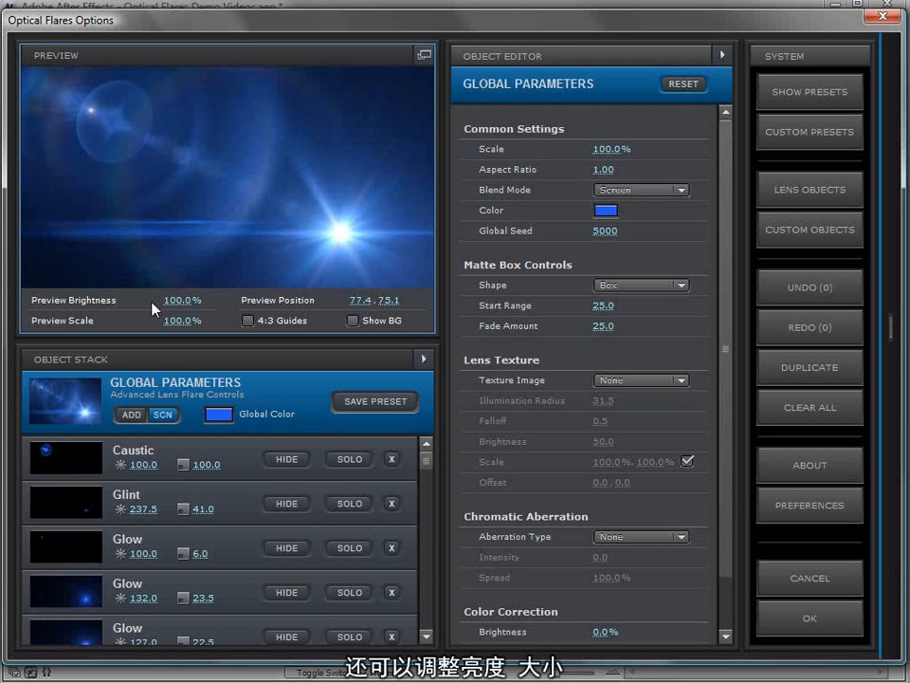
- Show the 4:3 guides over the flare preview and hide them again
left_click(248, 321)
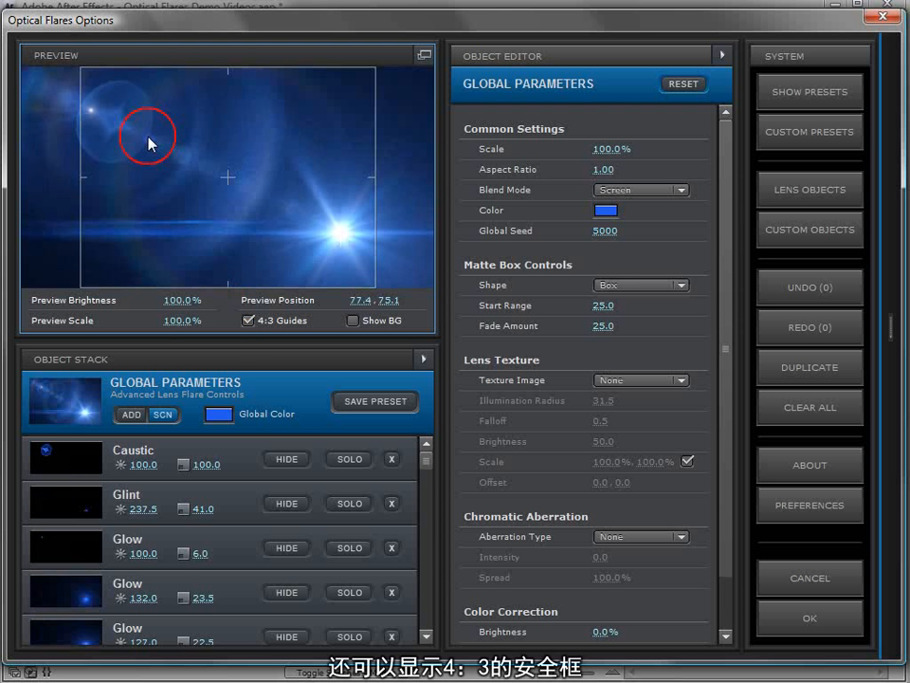
left_click(248, 321)
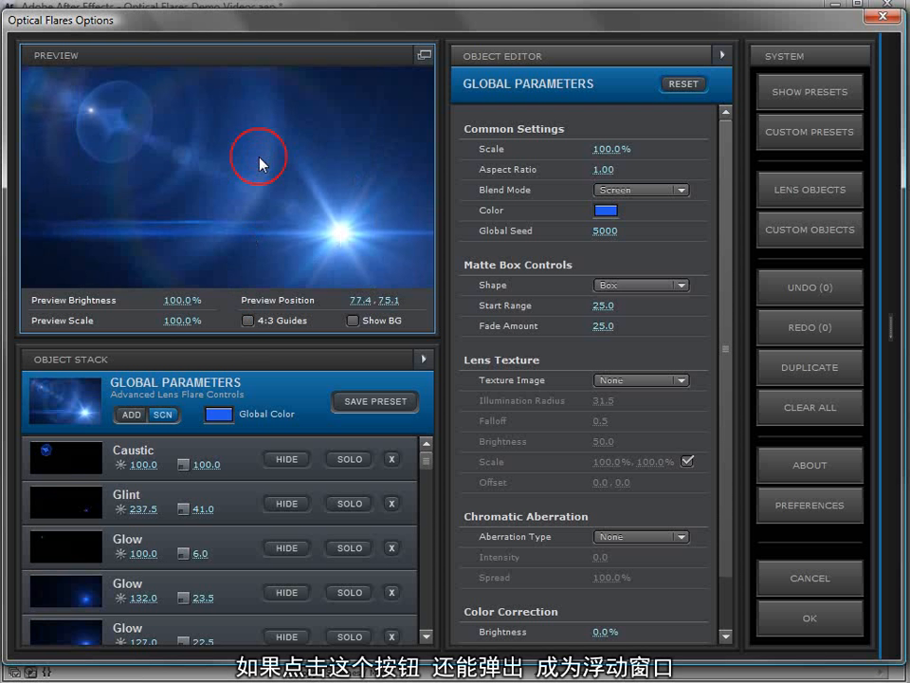
- Pop the flare preview out into a floating window, moving and resizing it over the options window
left_click(423, 56)
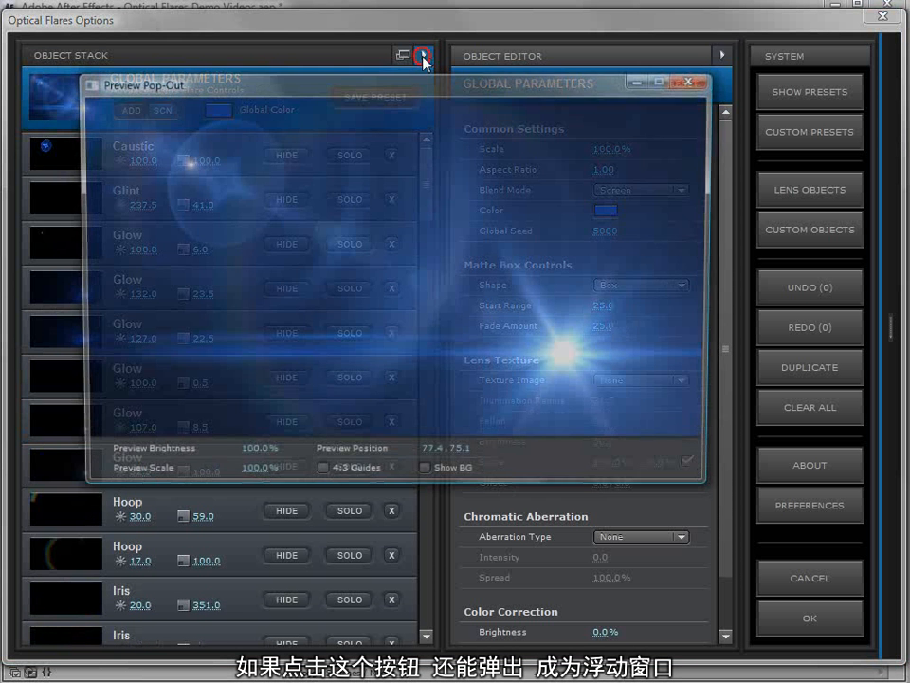
left_click_drag(315, 98, 325, 153)
left_click_drag(174, 147, 909, 96)
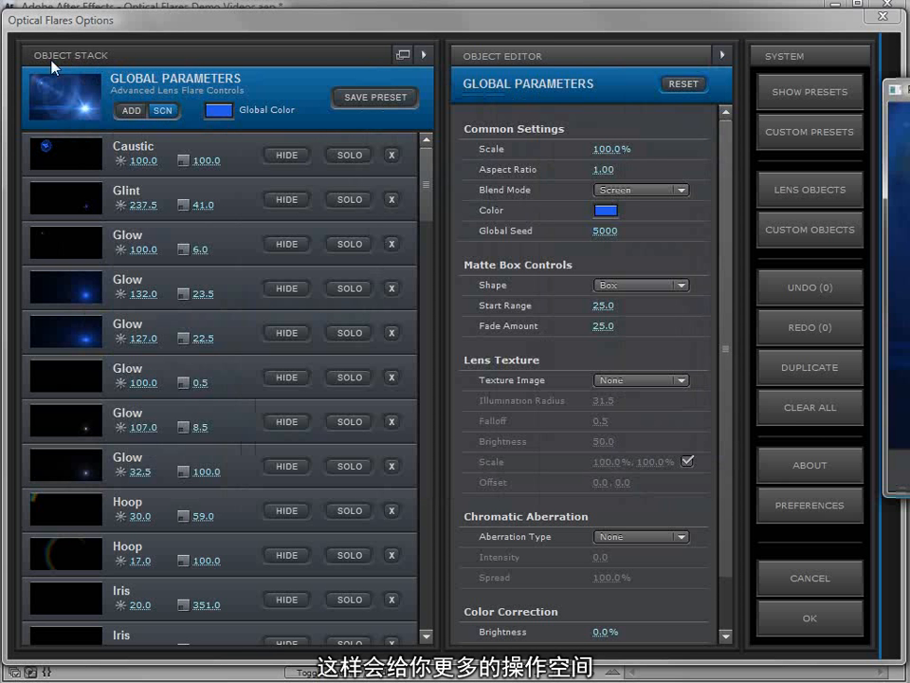
left_click_drag(909, 90, 131, 63)
left_click_drag(684, 466, 814, 589)
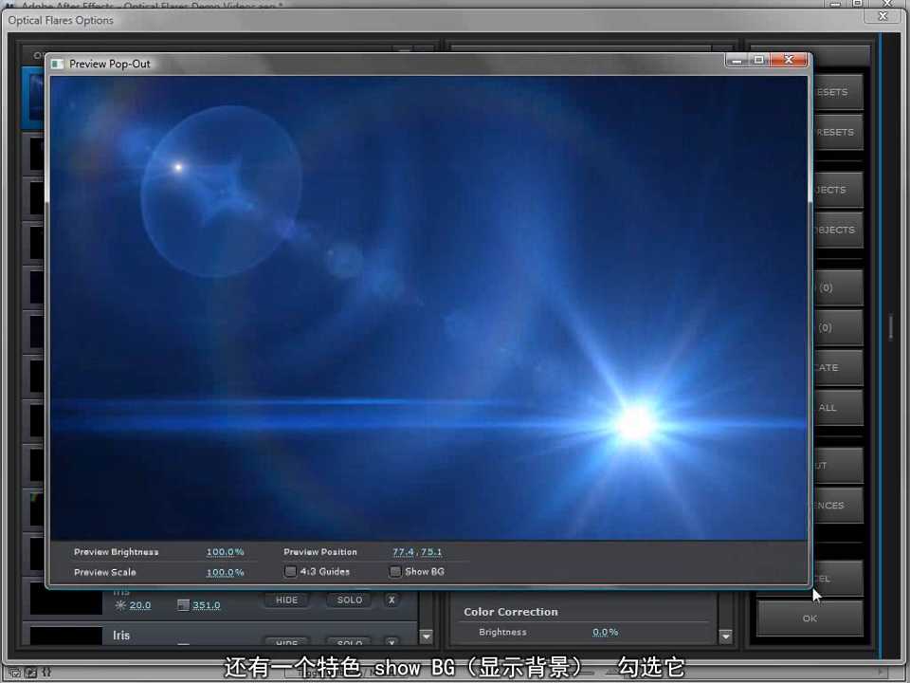
left_click_drag(811, 589, 621, 455)
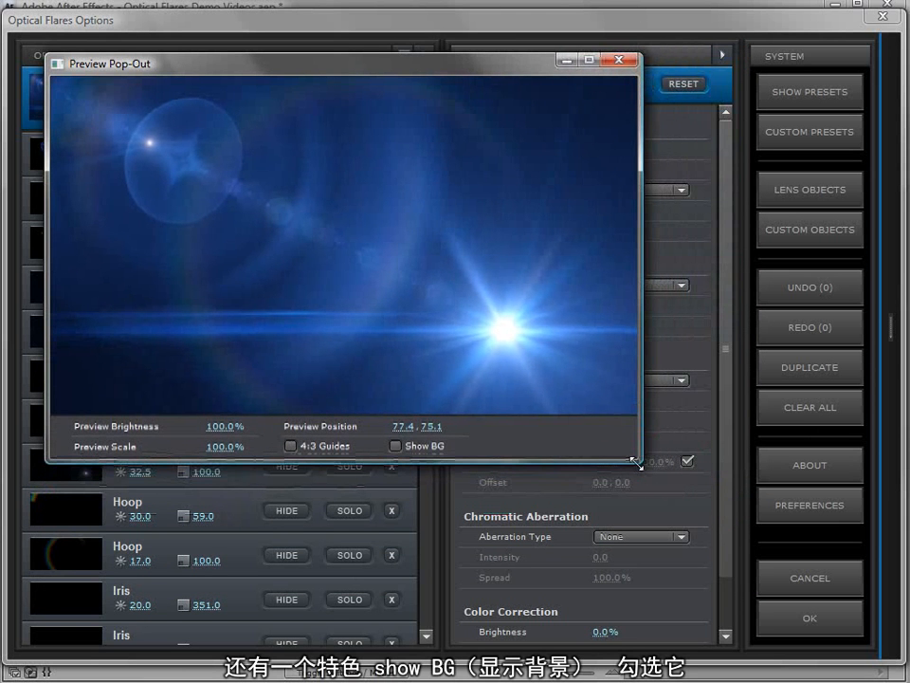
- Show the background layer behind the flare at about 73.3, 31.1 in the floating preview and close that window
left_click(395, 453)
left_click_drag(484, 322, 691, 311)
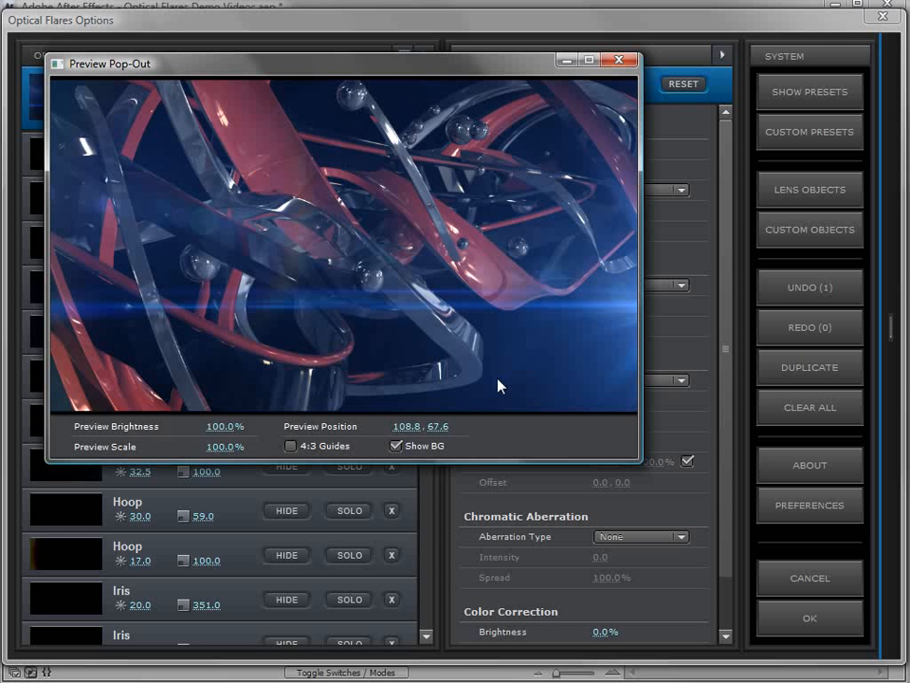
left_click(397, 446)
left_click_drag(565, 294, 482, 187)
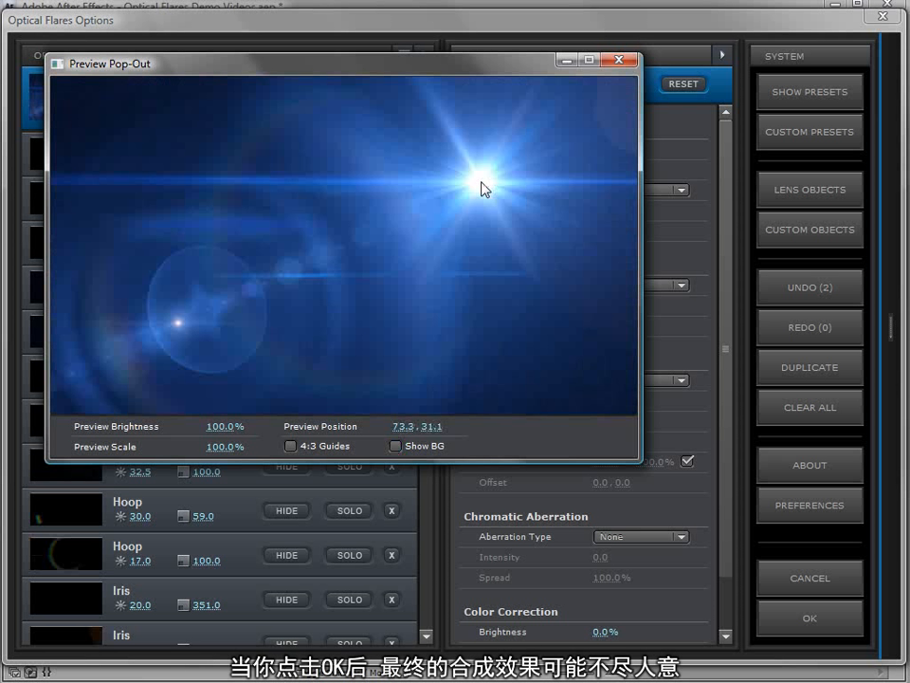
left_click(407, 447)
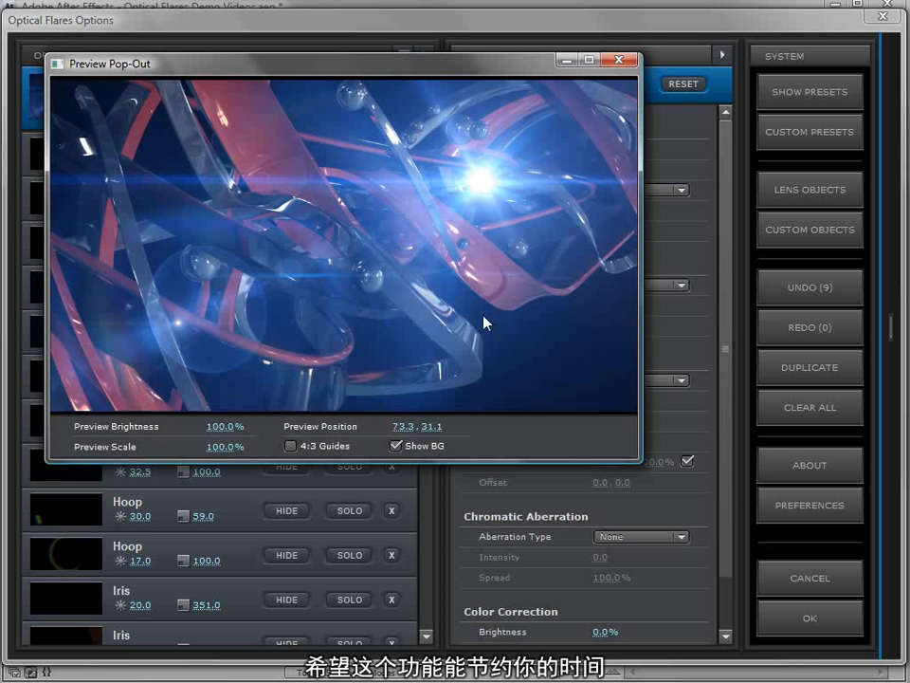
left_click(621, 61)
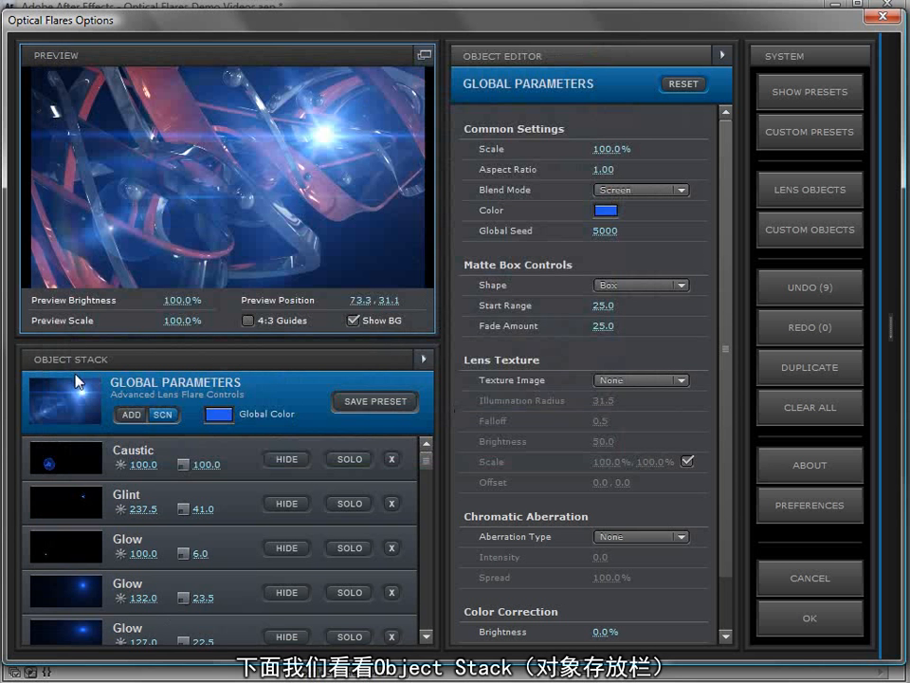
- Examine the Caustic, Glint and first Glow elements in the object stack while repositioning the preview flare
left_click_drag(322, 132, 417, 140)
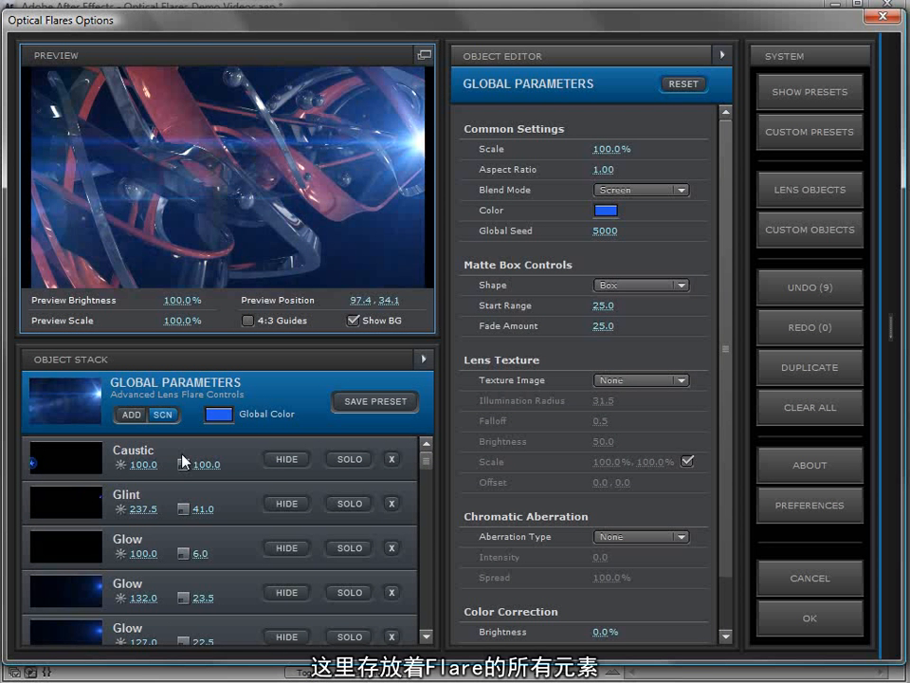
left_click(231, 459)
left_click(360, 144)
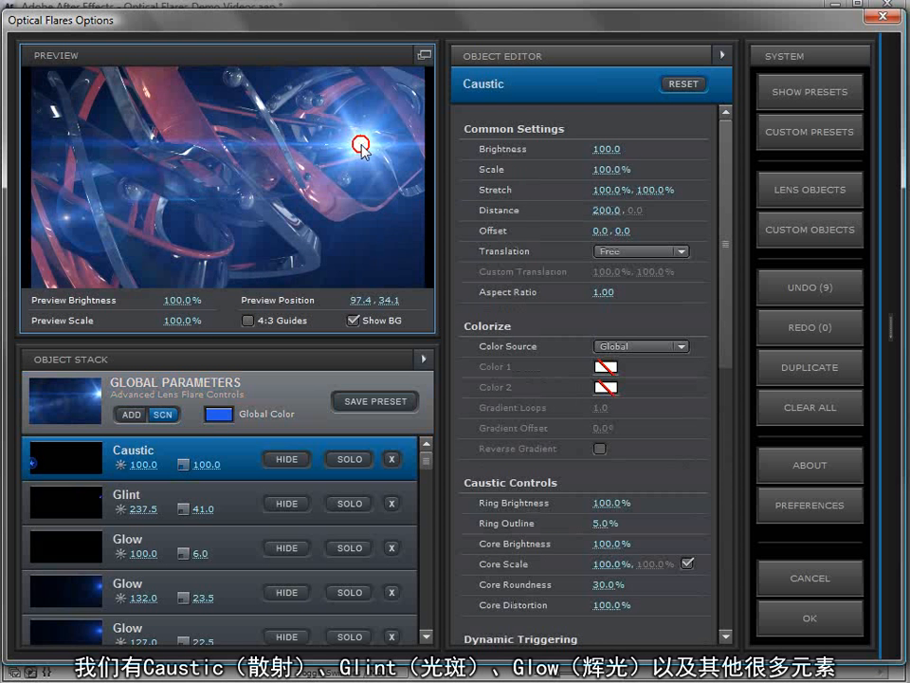
left_click_drag(425, 458, 426, 445)
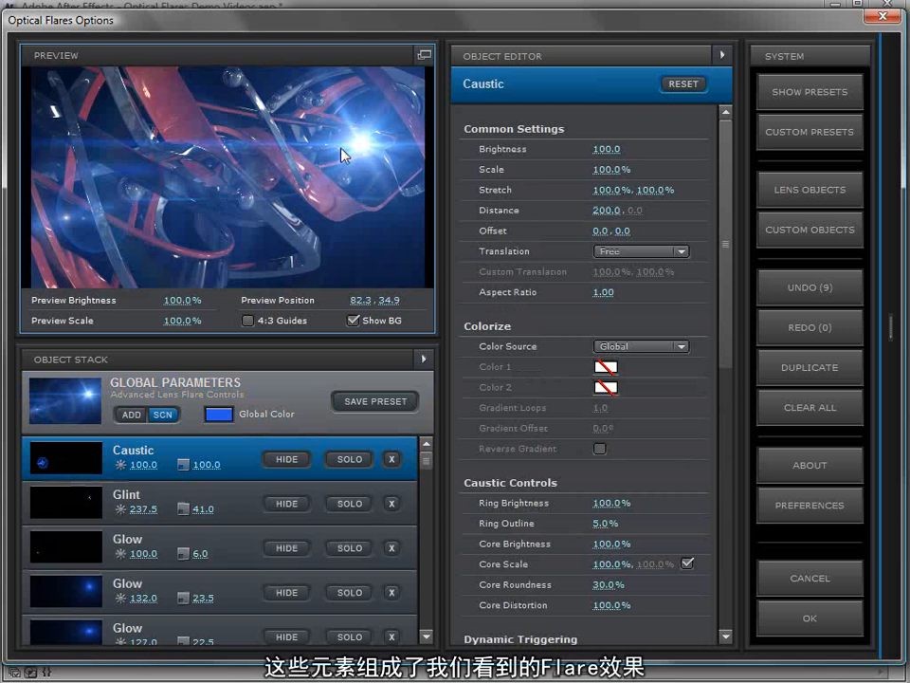
left_click(240, 507)
left_click(239, 548)
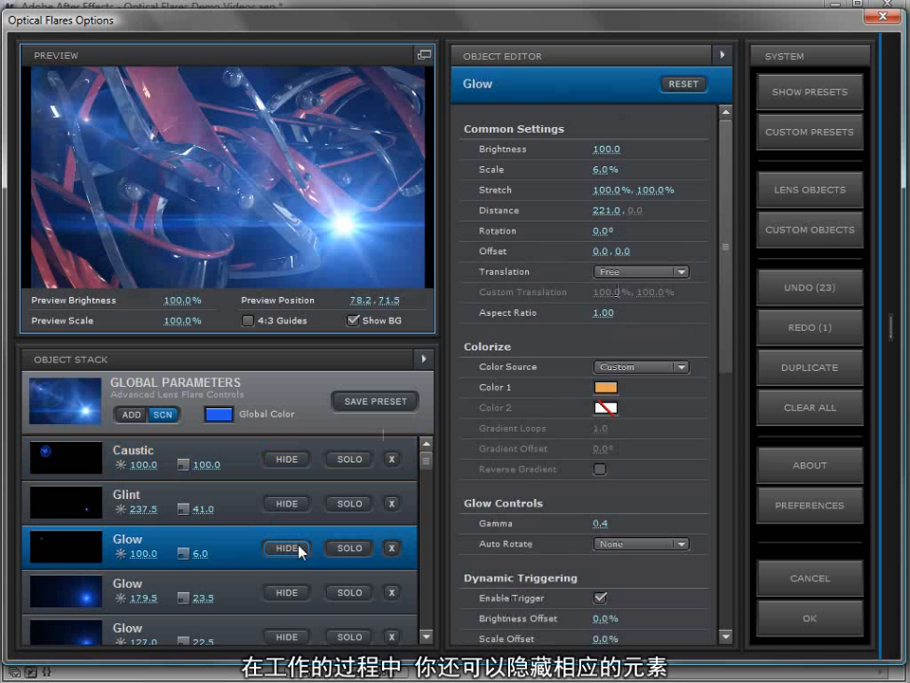
- Hide the first two Glow elements in the stack and show them again
left_click(289, 547)
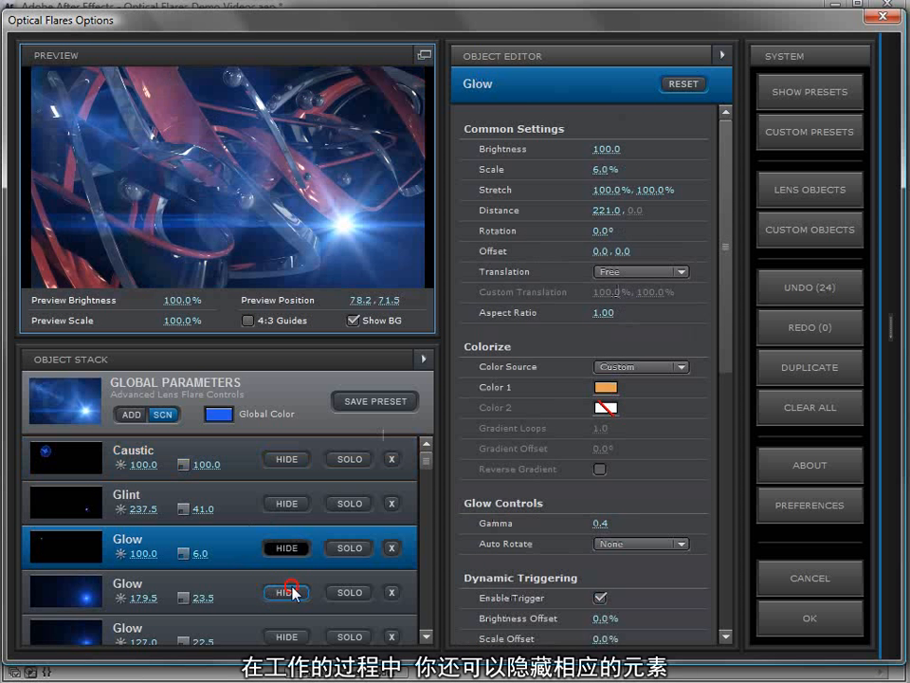
left_click(294, 593)
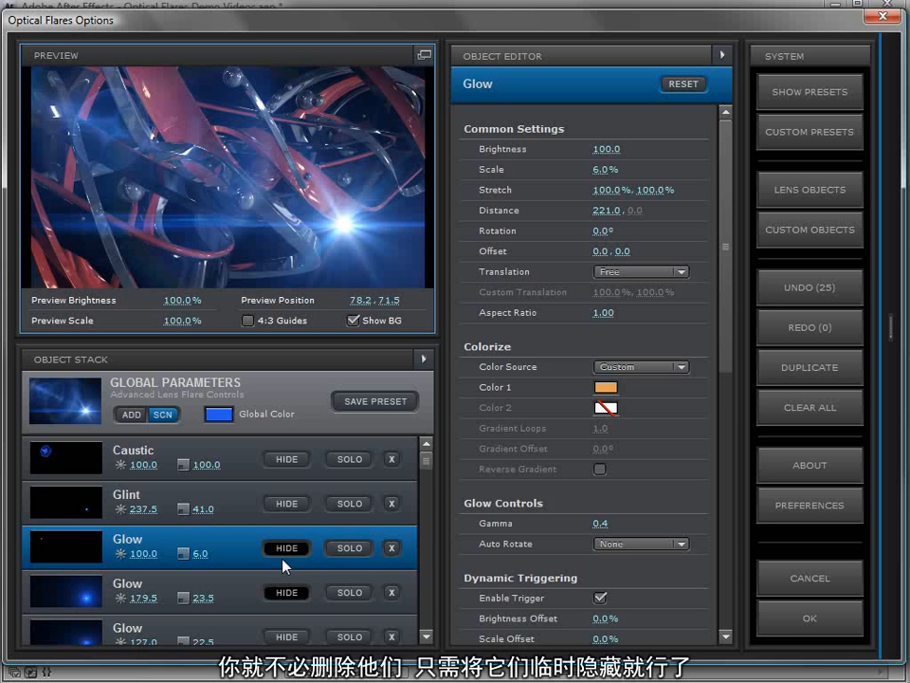
left_click(313, 594)
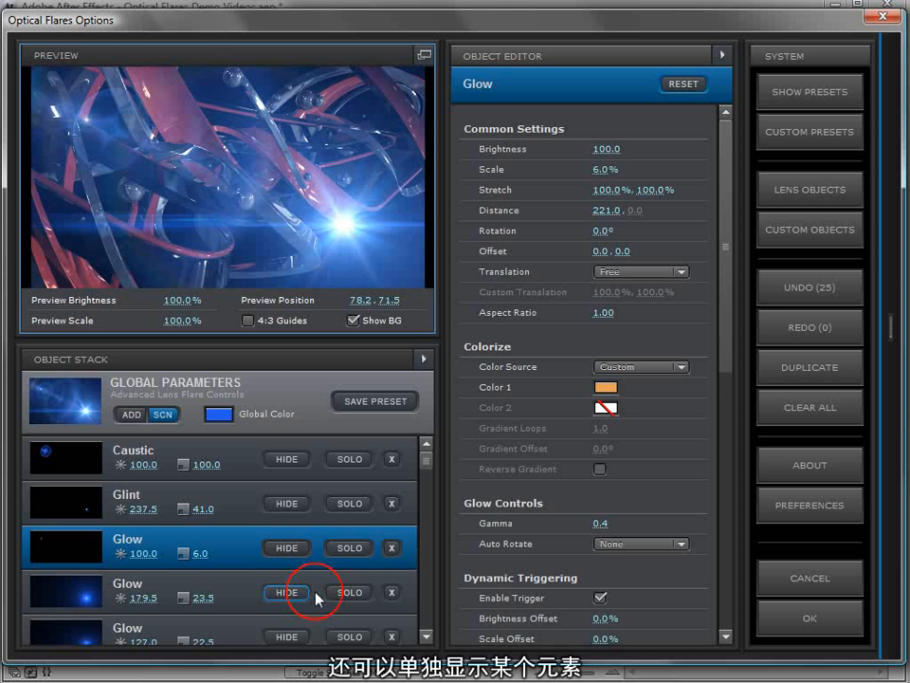
- Preview the second Glow element in isolation, restore the full flare, and delete that Glow from the stack
left_click(350, 593)
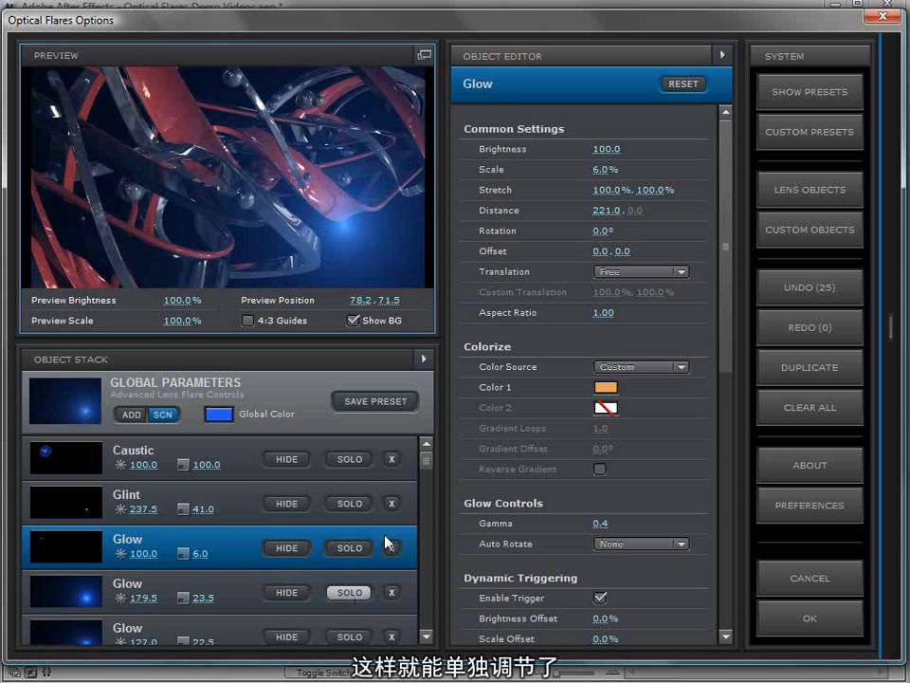
left_click(348, 594)
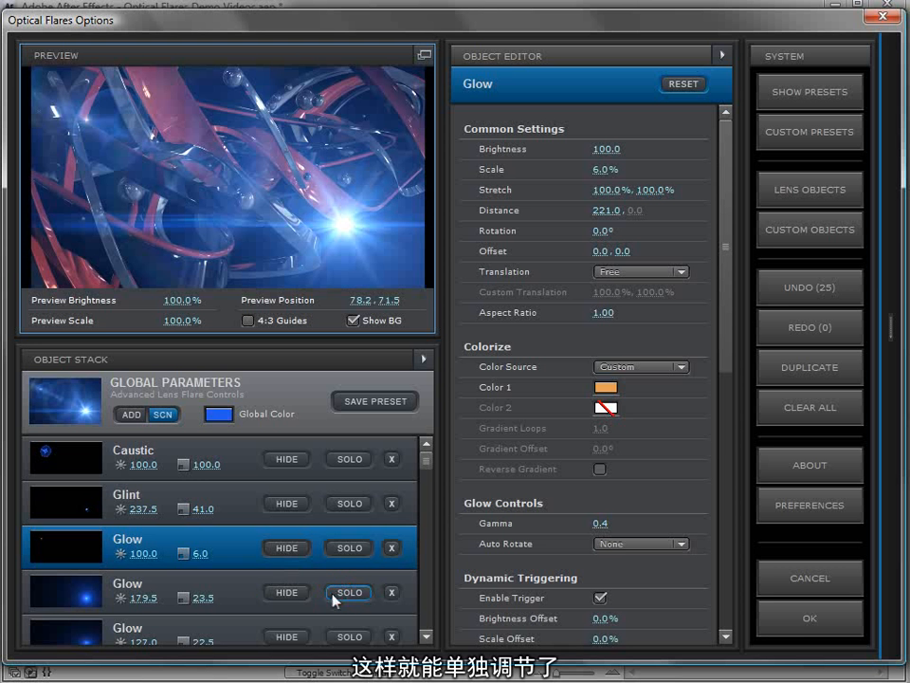
left_click(392, 593)
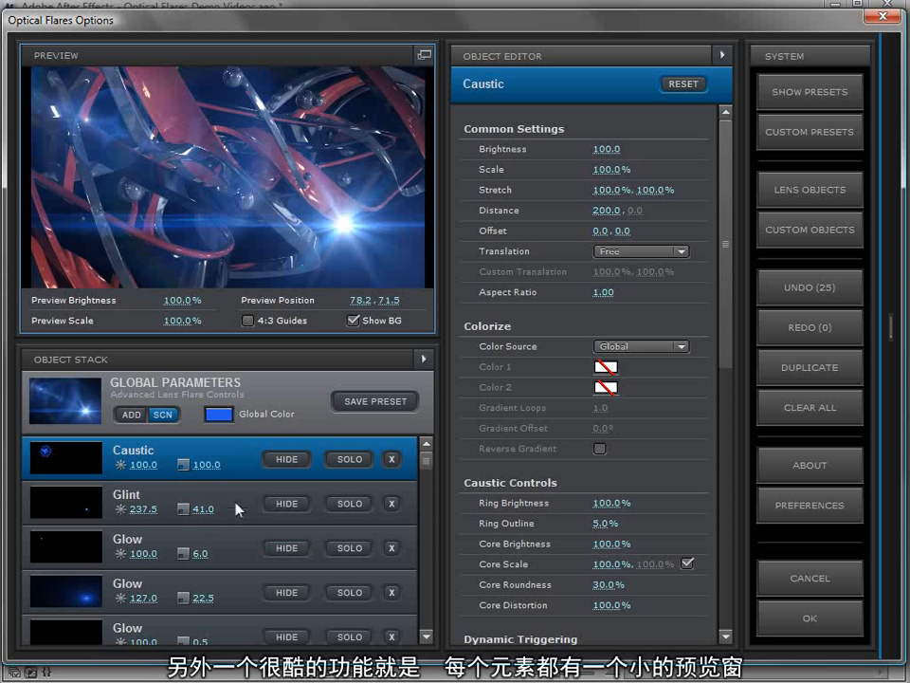
- Inspect the second Glow and the Glint, moving the preview flare around to compare the element thumbnails
left_click(82, 597)
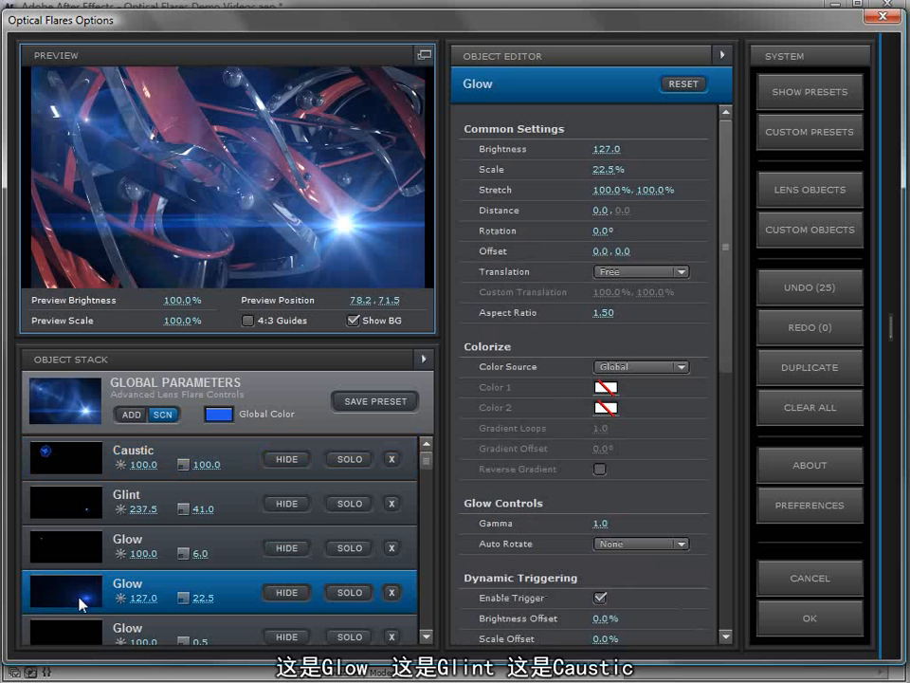
left_click(214, 507)
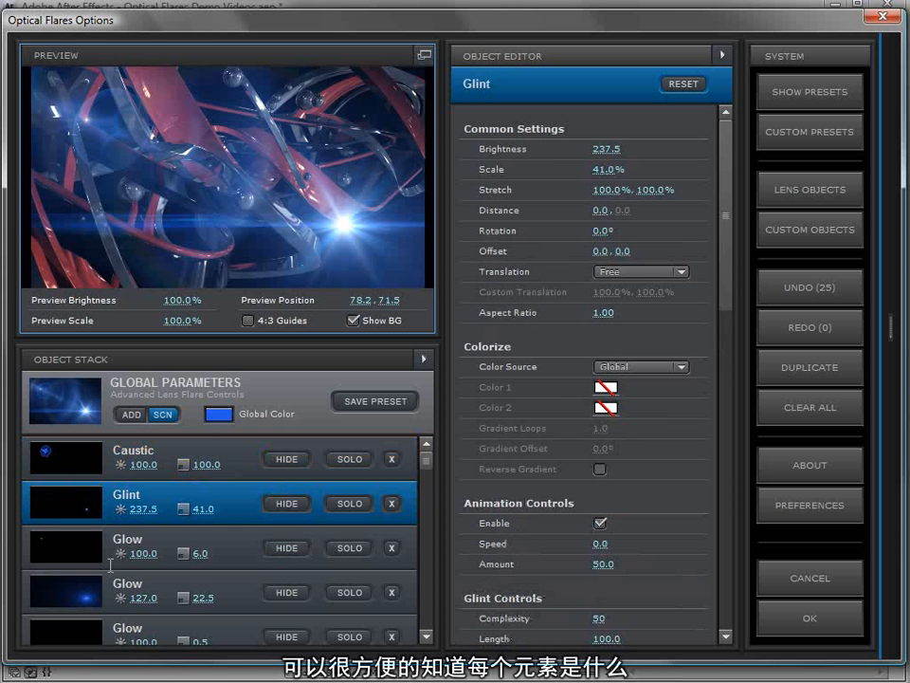
left_click(330, 230)
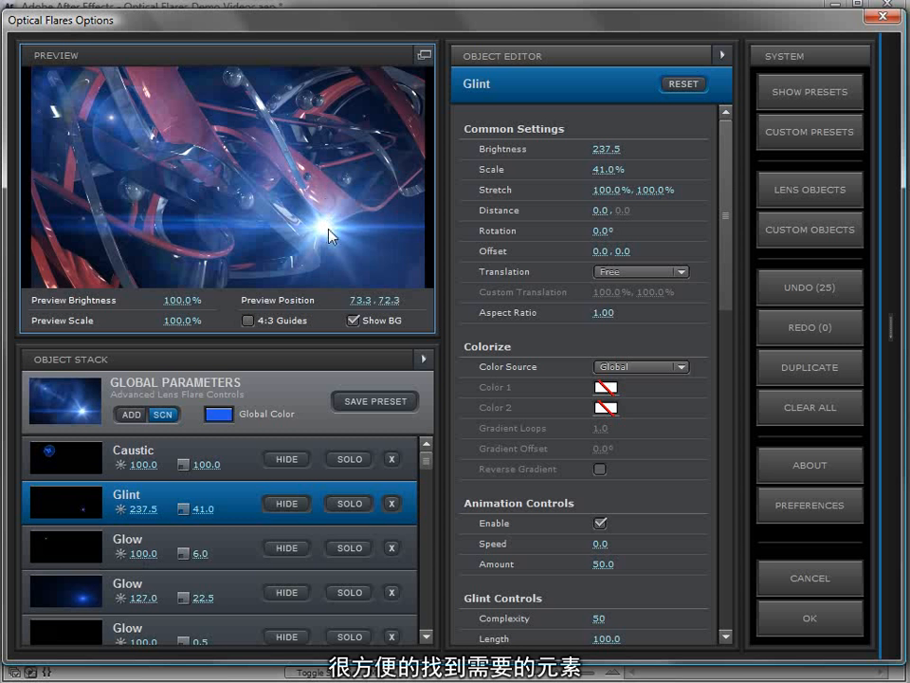
left_click(110, 115)
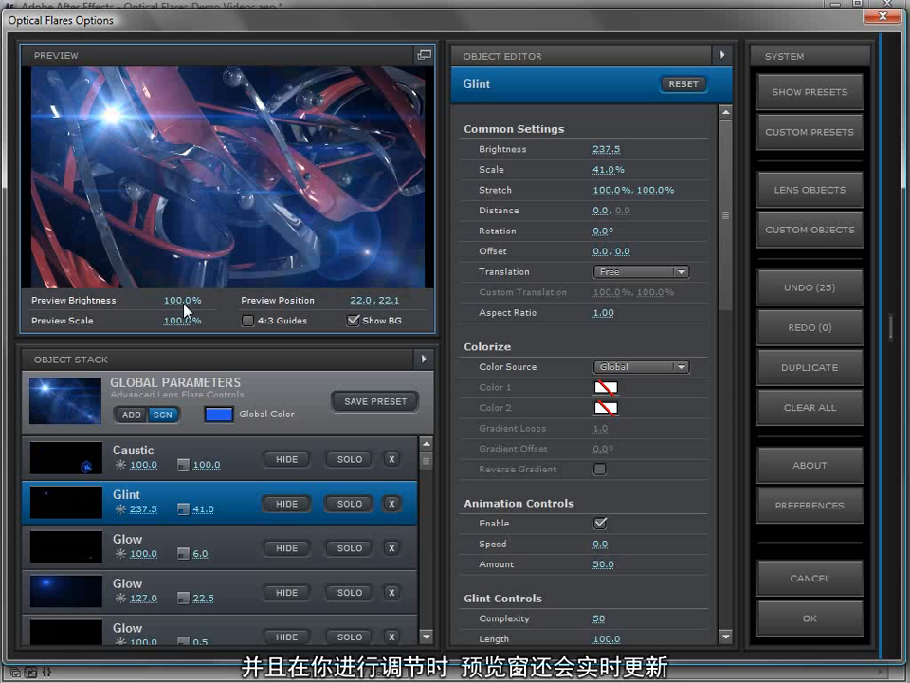
left_click(327, 126)
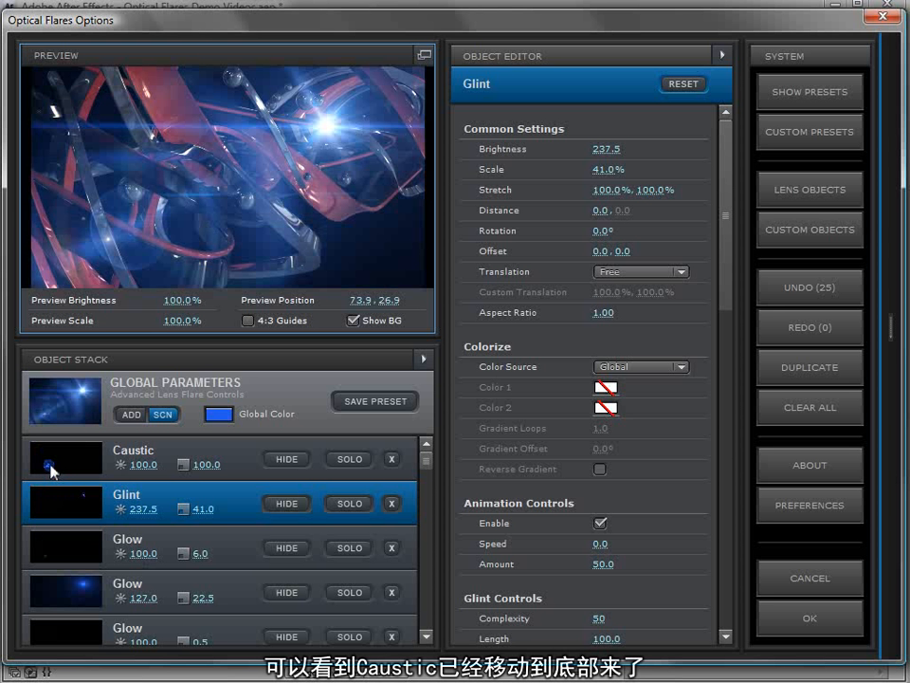
left_click_drag(266, 104, 91, 249)
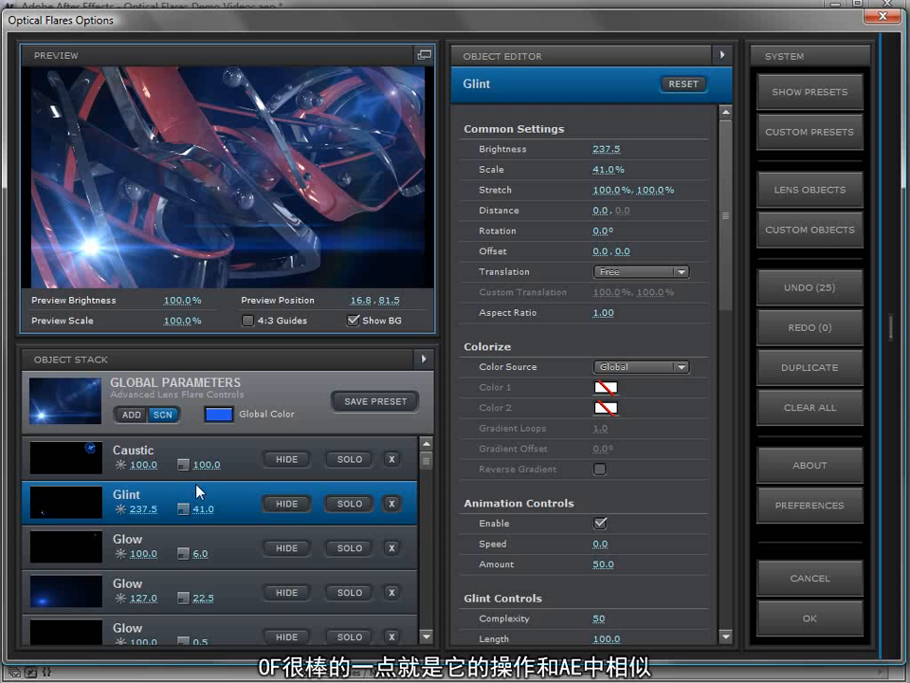
- Set the Glint element's scale to 60 and the second Glow's scale to about 55.5
left_click(231, 498)
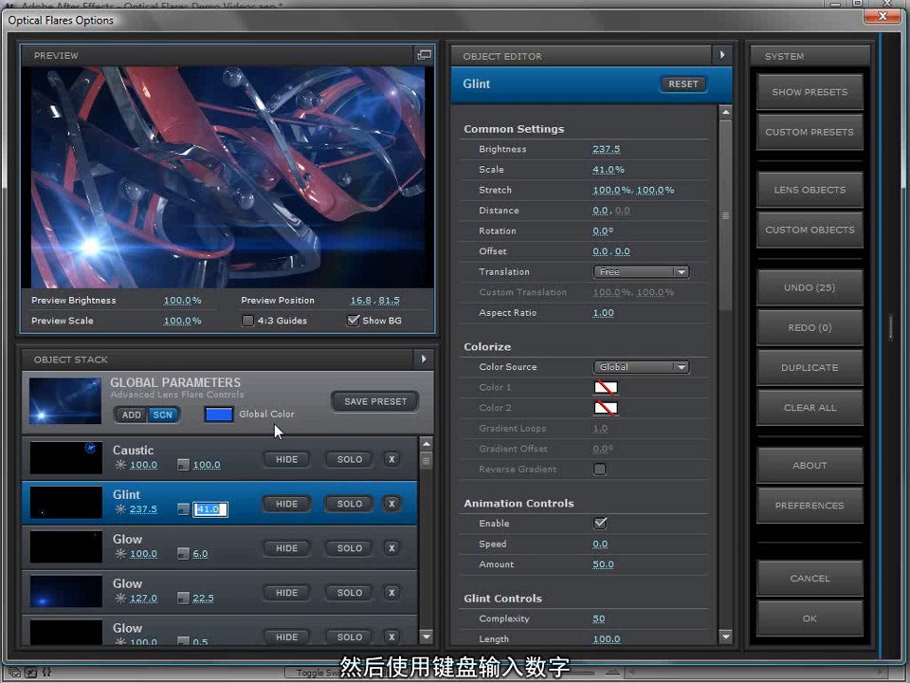
type("60")
key("Return")
key("ctrl+z")
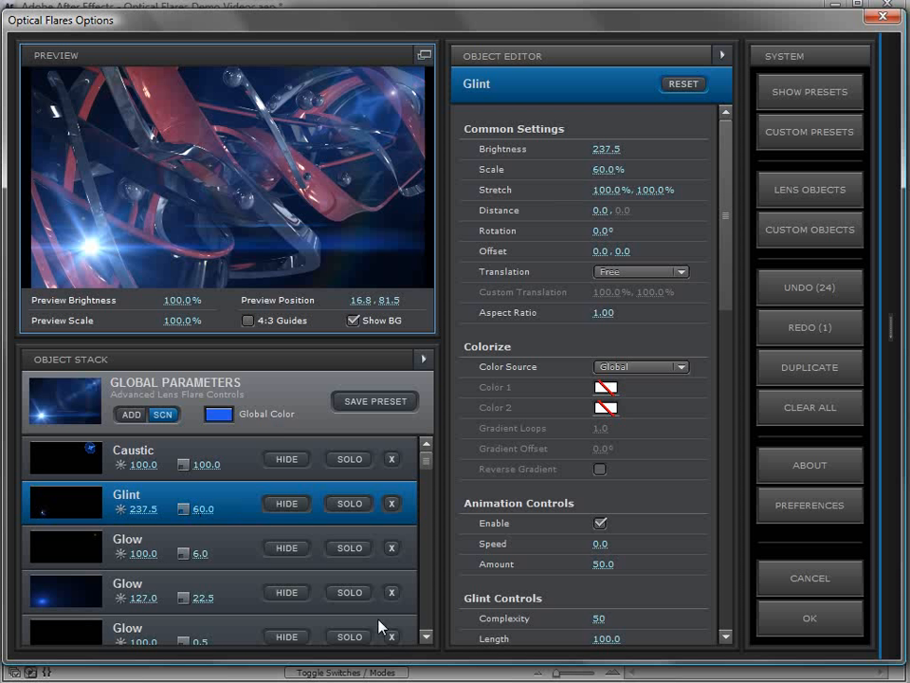
left_click_drag(201, 597, 238, 603)
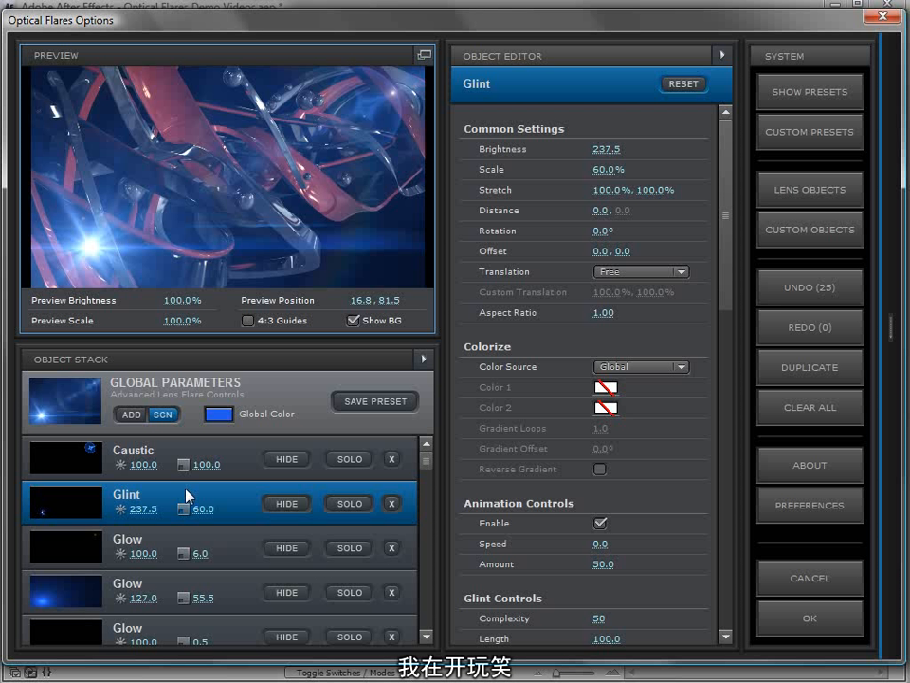
- Rename the Glint element as Small Glint and select it in the object stack
double_click(127, 494)
type("Small G")
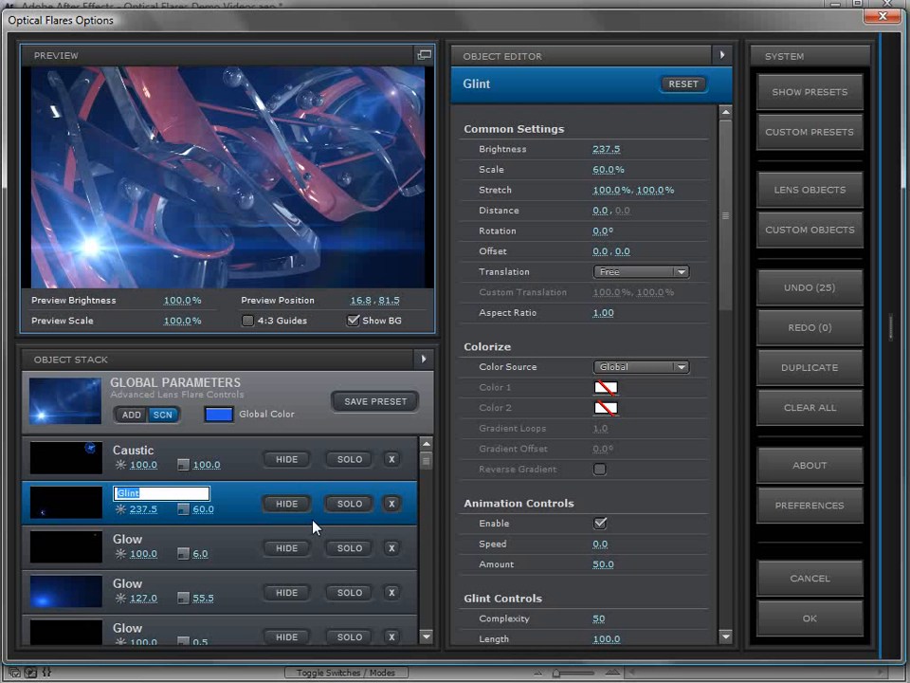
type("lint")
left_click(228, 537)
left_click(217, 485)
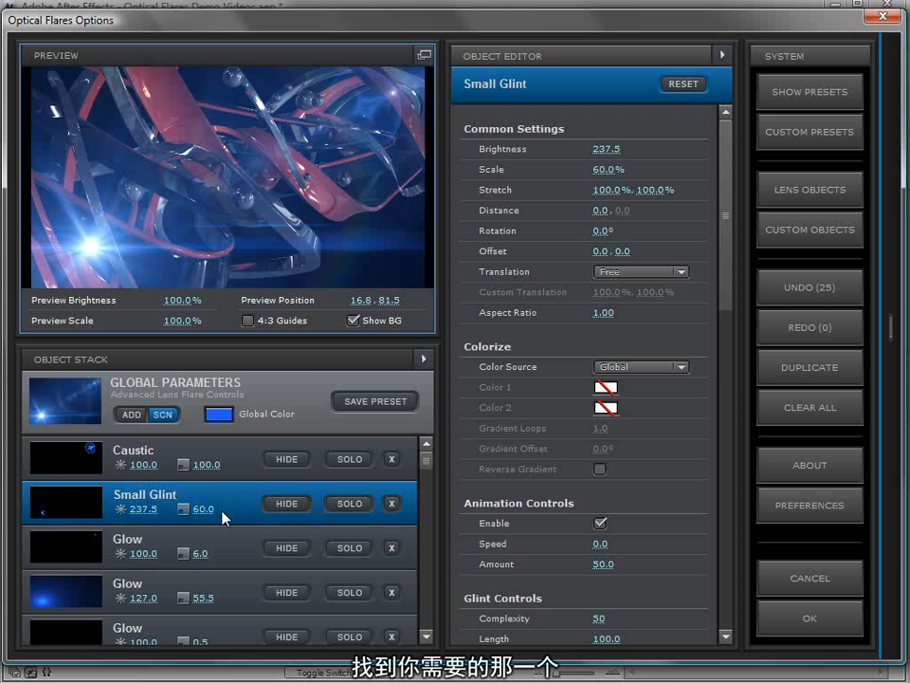
- Sort the object stack's elements by type
left_click(425, 360)
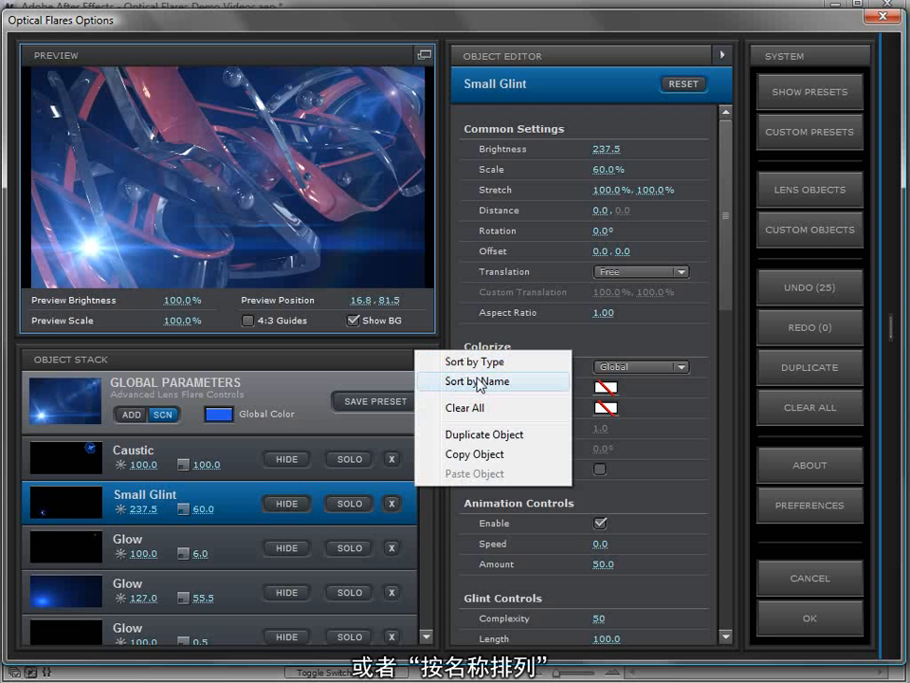
left_click(448, 361)
mouse_move(426, 465)
left_mouse_down()
mouse_move(426, 485)
mouse_move(429, 463)
left_mouse_up()
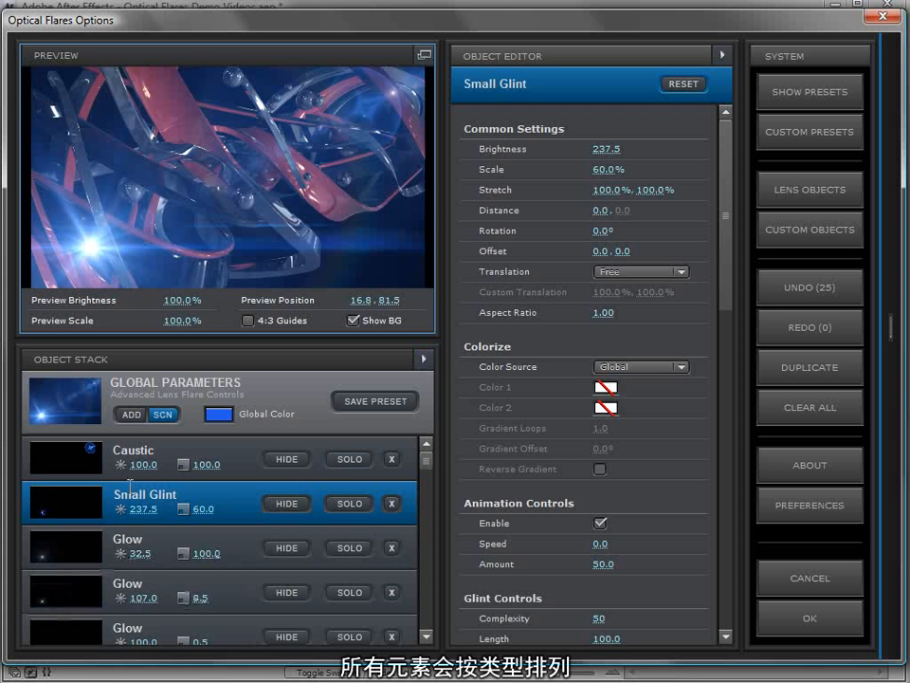
- Move the Caustic element below the Glow that has 32.5 brightness in the object stack
left_click(229, 556)
scroll(229, 589, "down", 2)
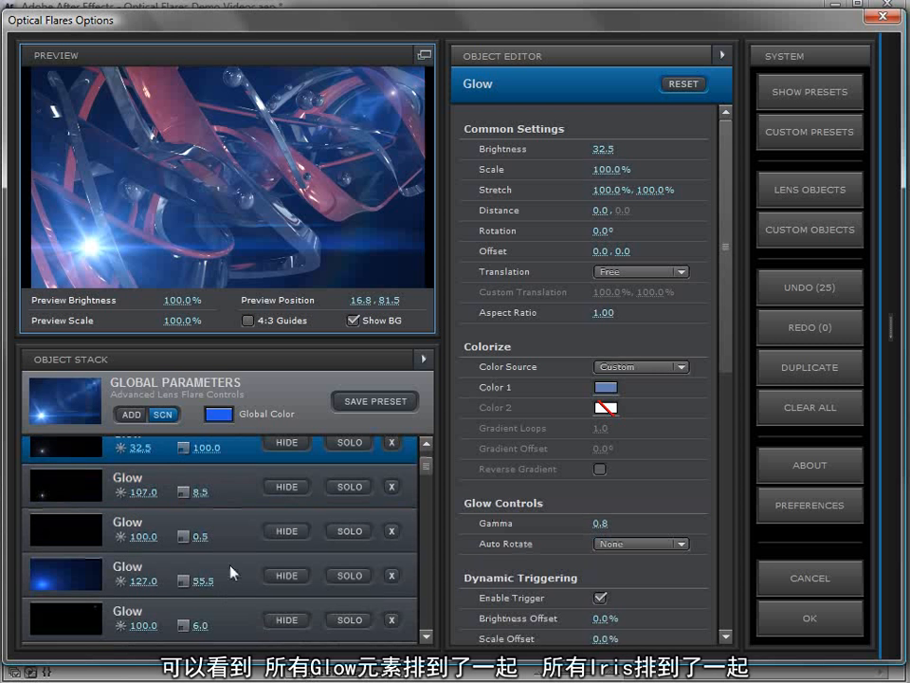
key("ctrl+z")
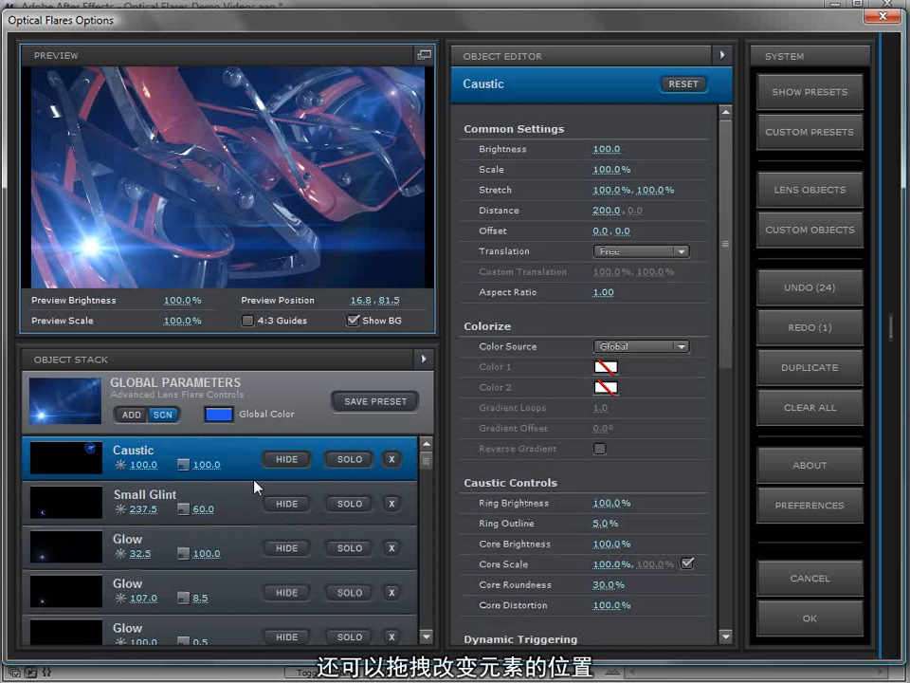
left_click_drag(239, 460, 224, 565)
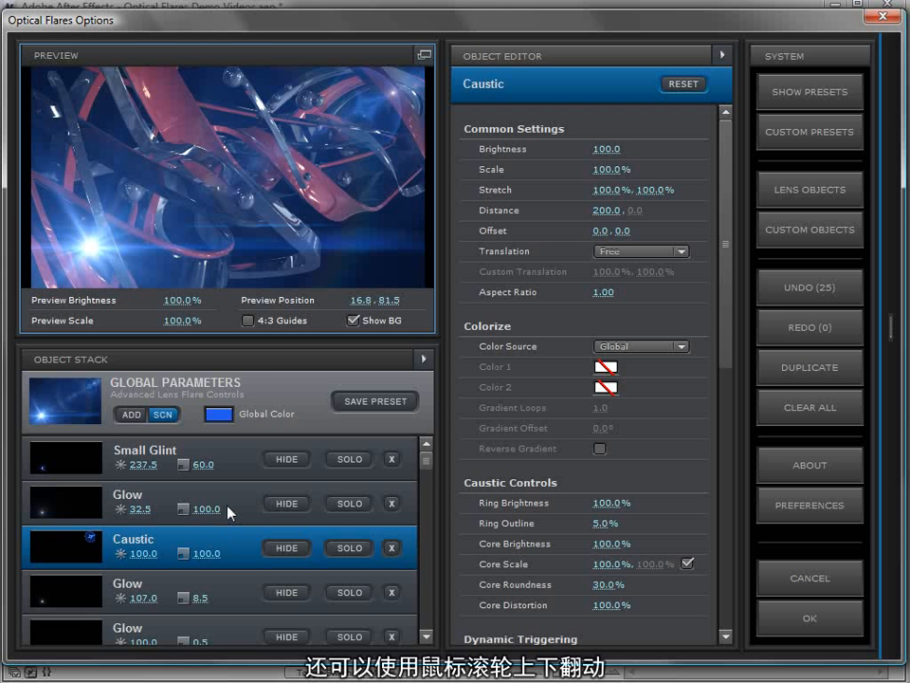
- Look through the object stack's elements and the Caustic element's settings in the object editor
scroll(229, 510, "down", 2)
scroll(230, 509, "down", 5)
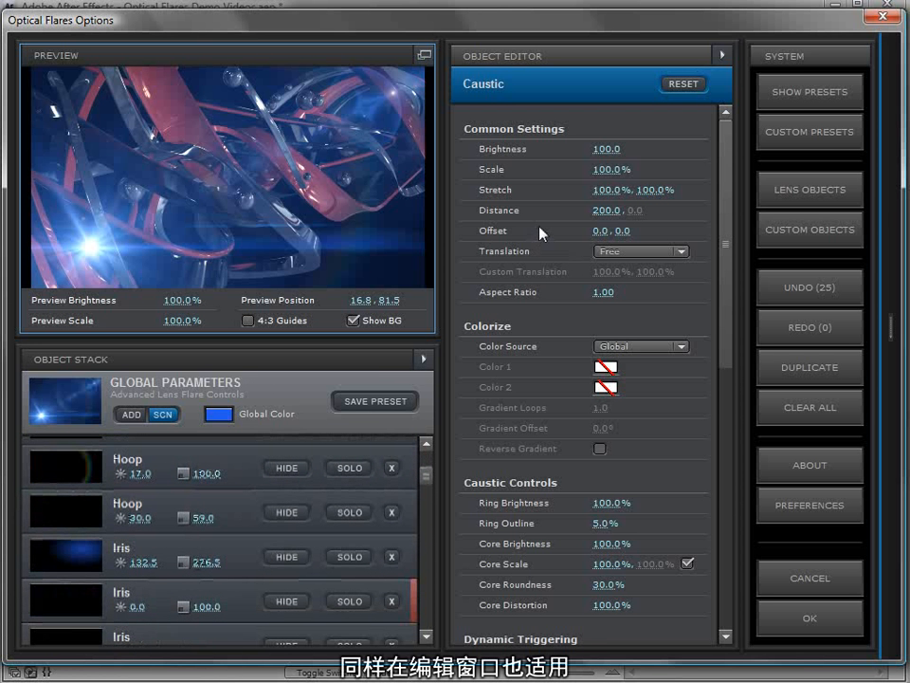
scroll(532, 314, "down", 3)
scroll(458, 469, "up", 3)
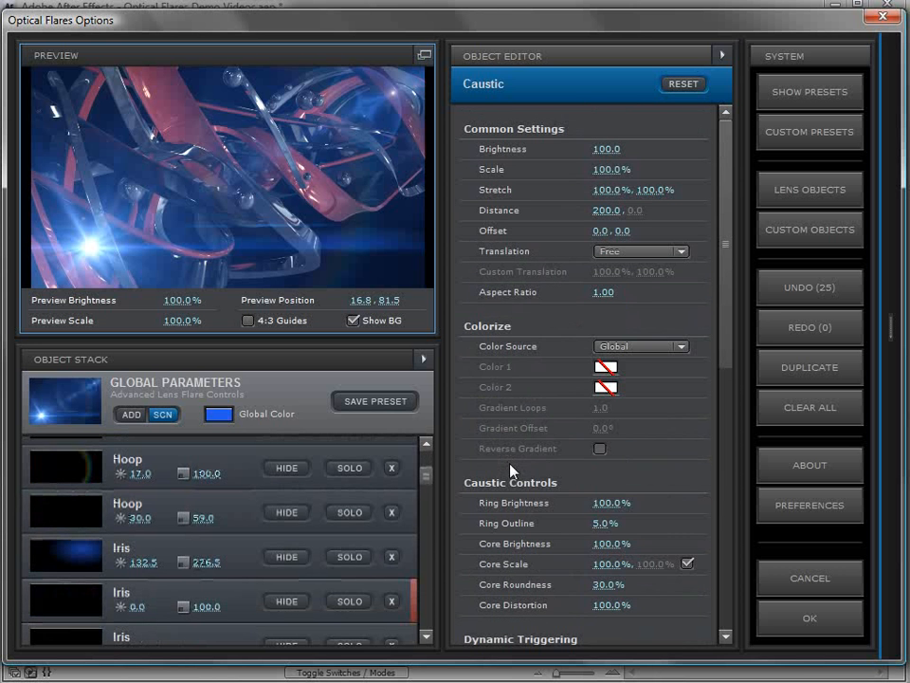
scroll(432, 484, "up", 5)
- Copy the Small Glint's Complexity value into the first Glow's Brightness Offset and disable that Glow's trigger
left_click(233, 452)
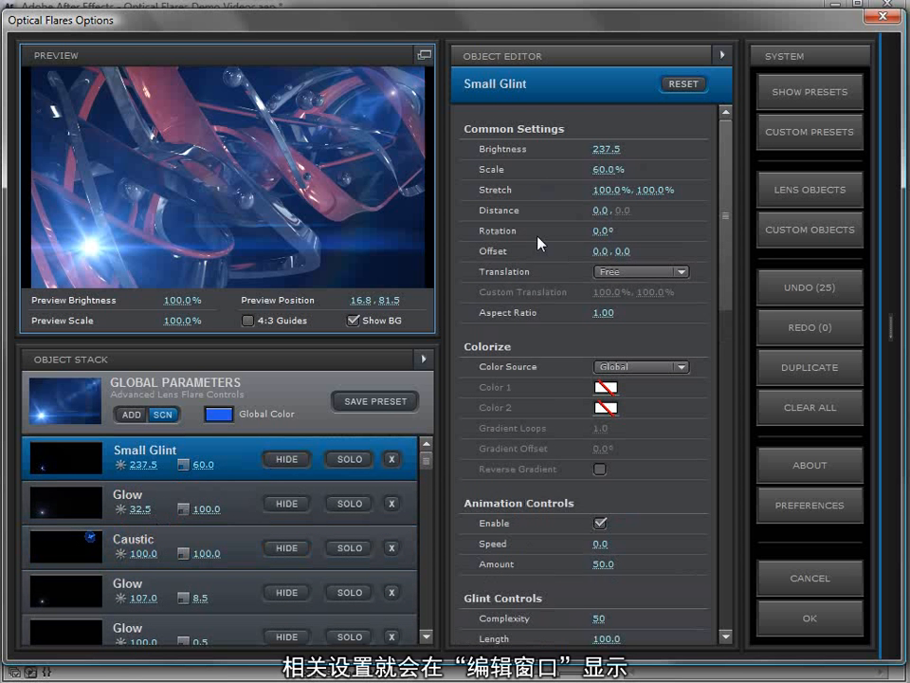
left_click_drag(730, 216, 725, 320)
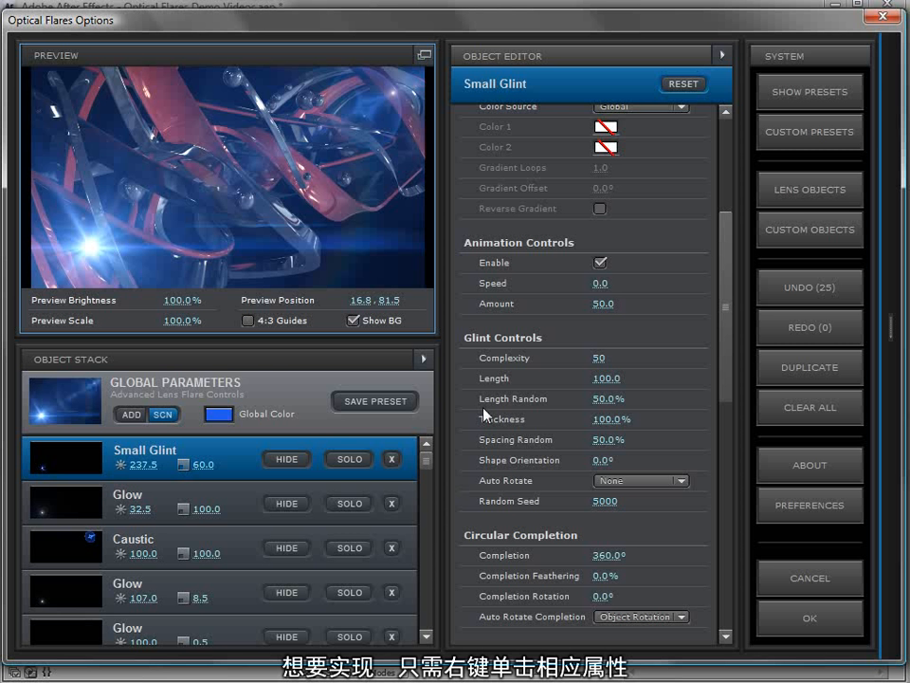
right_click(493, 363)
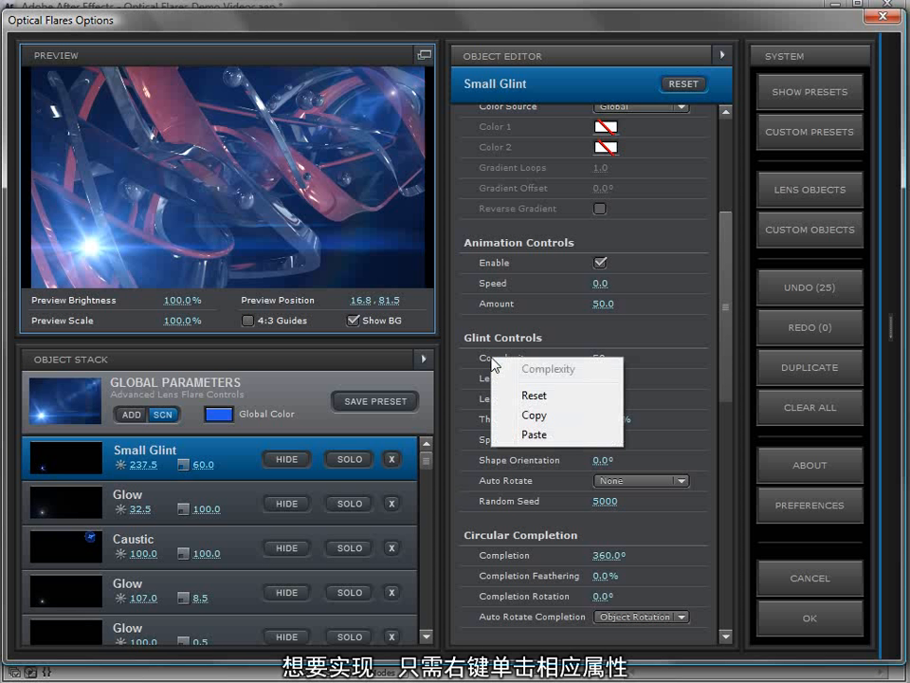
left_click(544, 417)
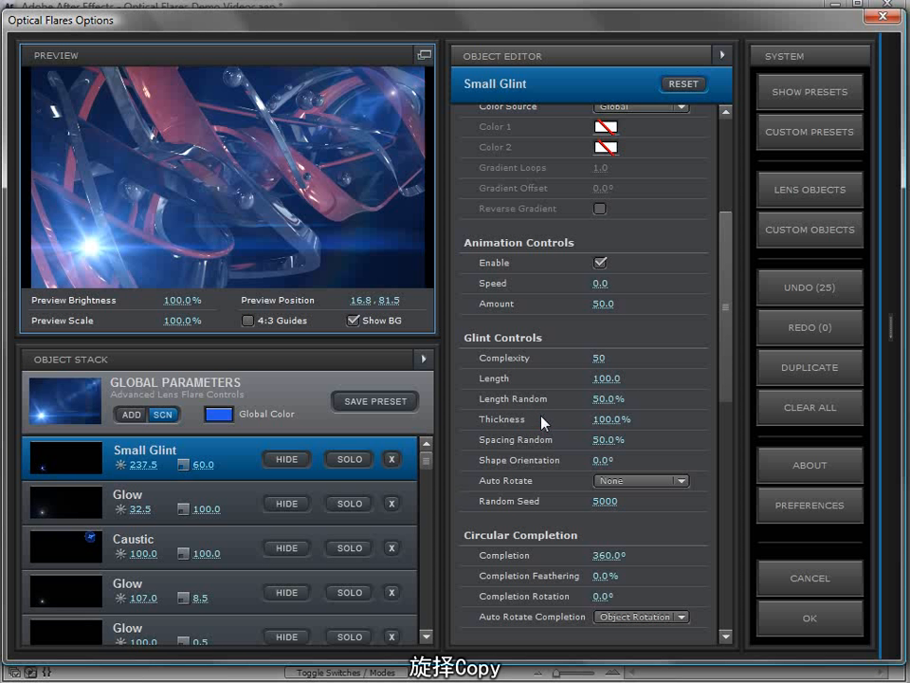
left_click(240, 497)
right_click(498, 362)
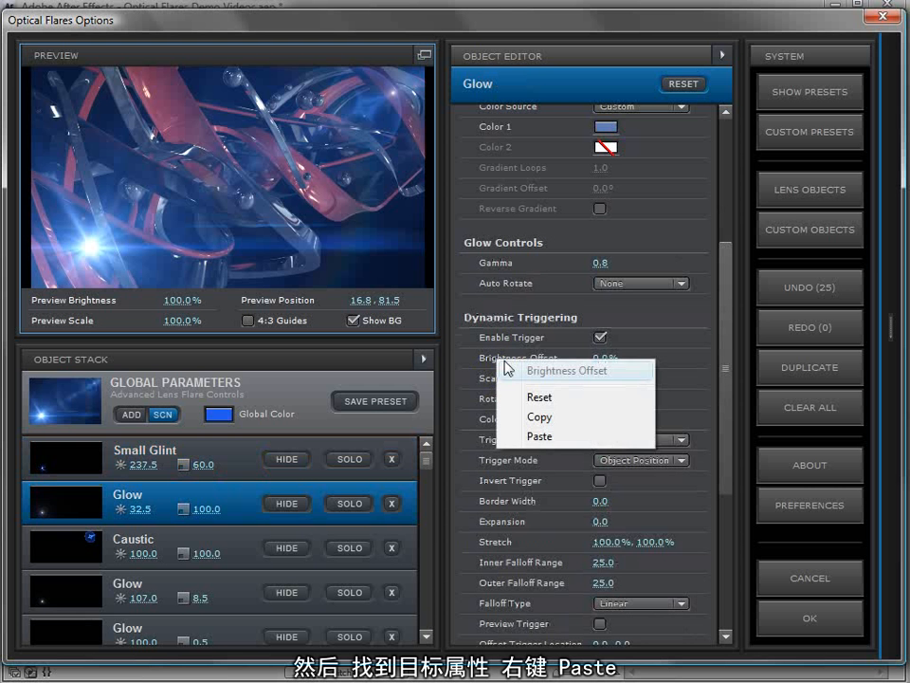
left_click(537, 436)
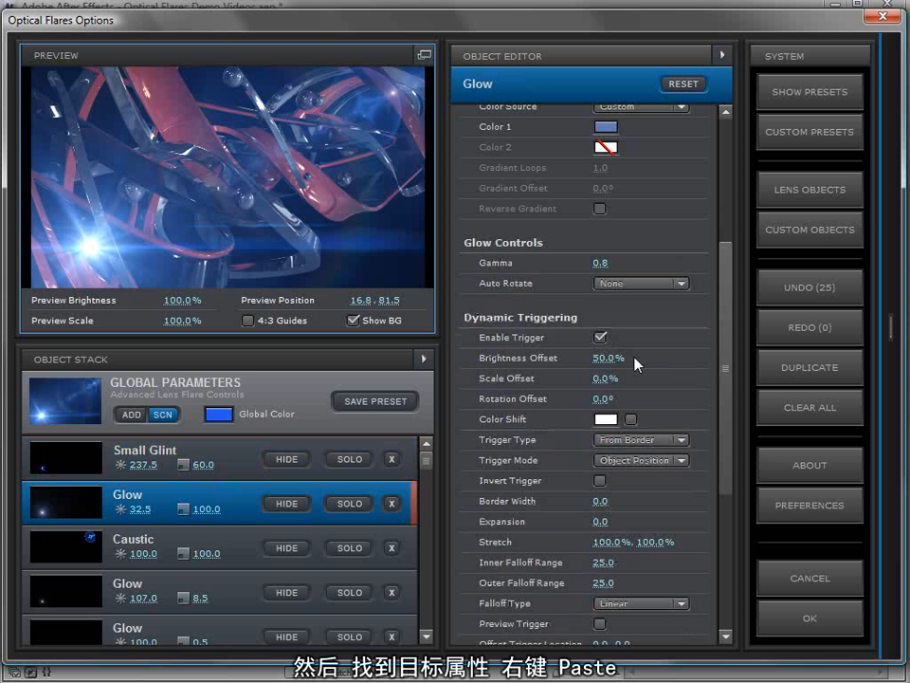
left_click(599, 337)
- Copy the first Glow's Color 1 and try to paste it into its Brightness Offset
right_click(497, 127)
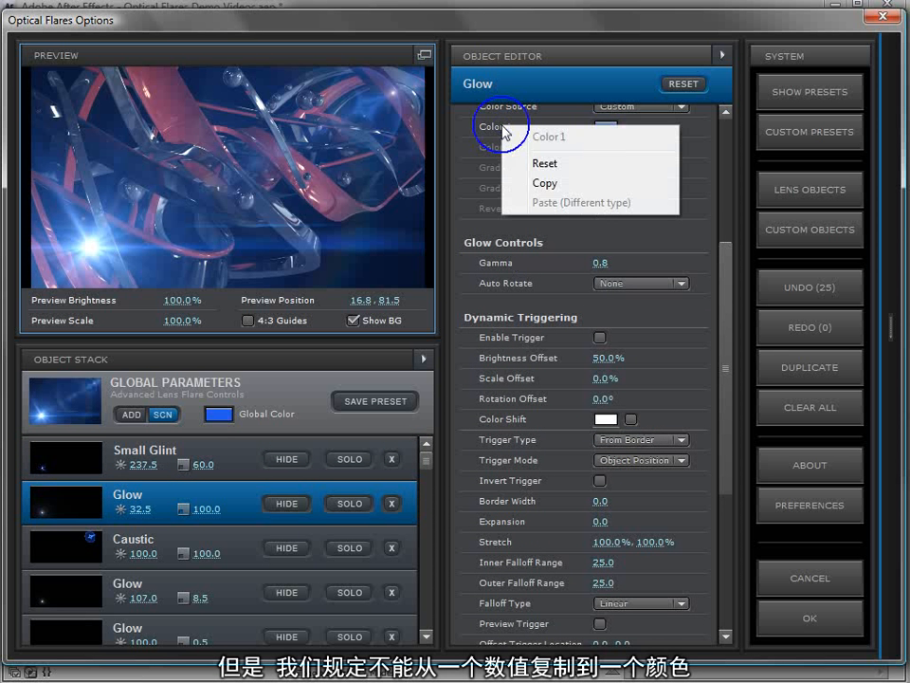
left_click(544, 182)
right_click(506, 358)
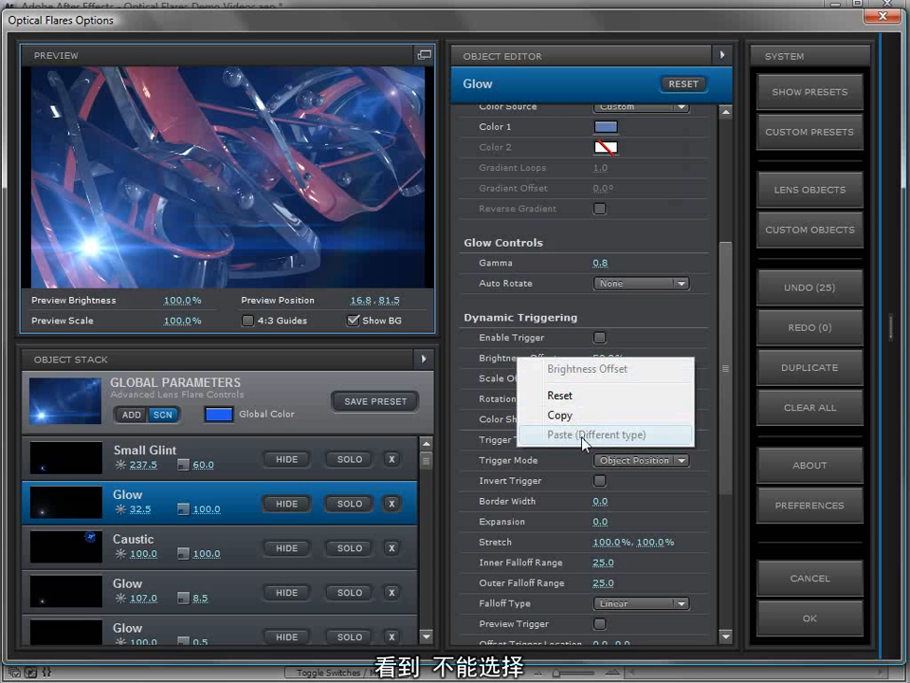
left_click(511, 405)
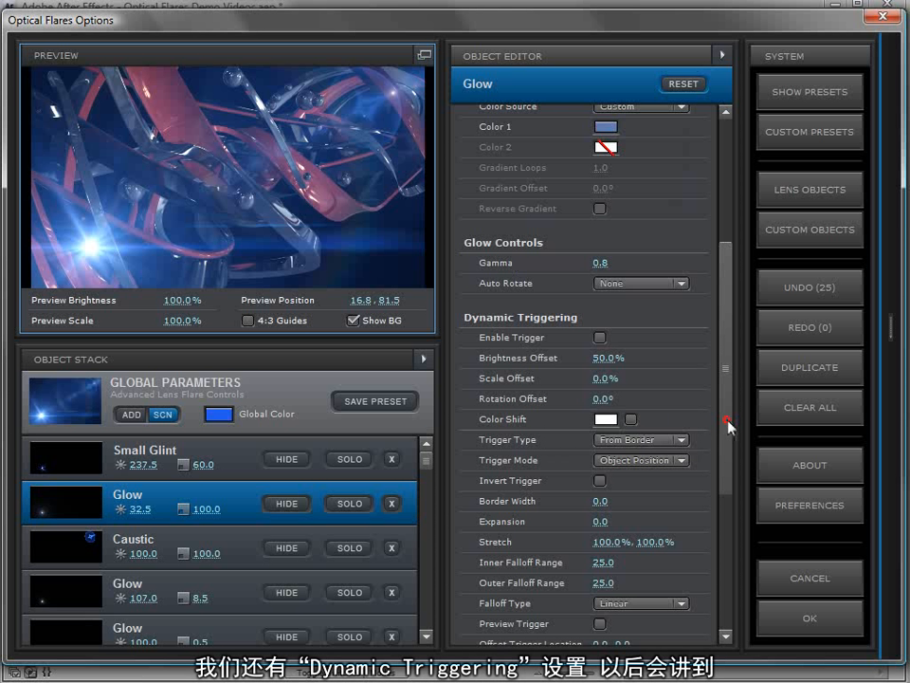
- Copy the first Glow's Brightness Offset value
scroll(512, 283, "down", 1)
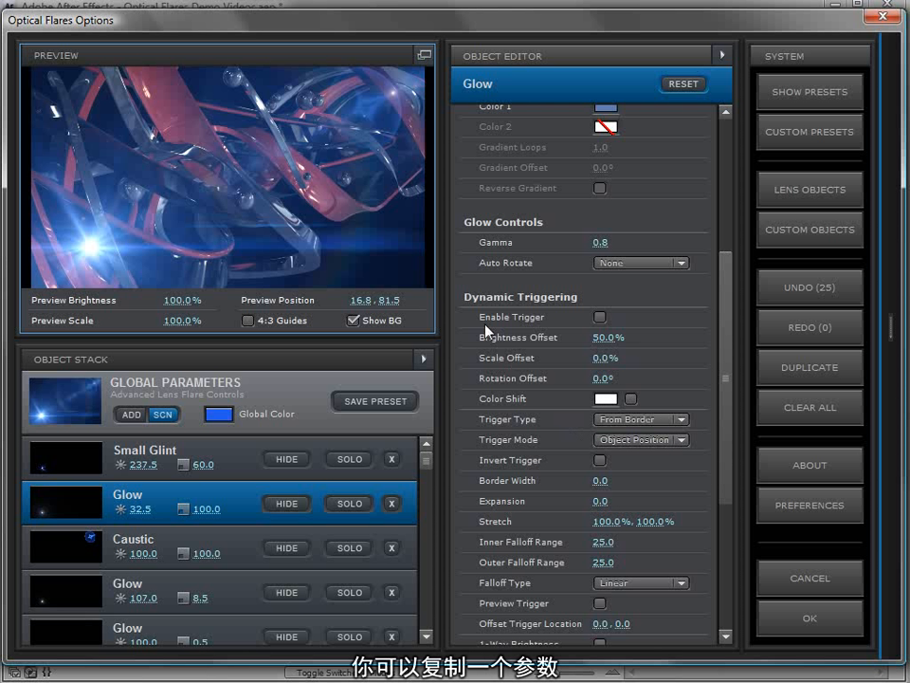
right_click(521, 340)
left_click(574, 395)
- Copy the first Glow's whole Dynamic Triggering group and paste it onto the Caustic element's Dynamic Triggering group
right_click(527, 300)
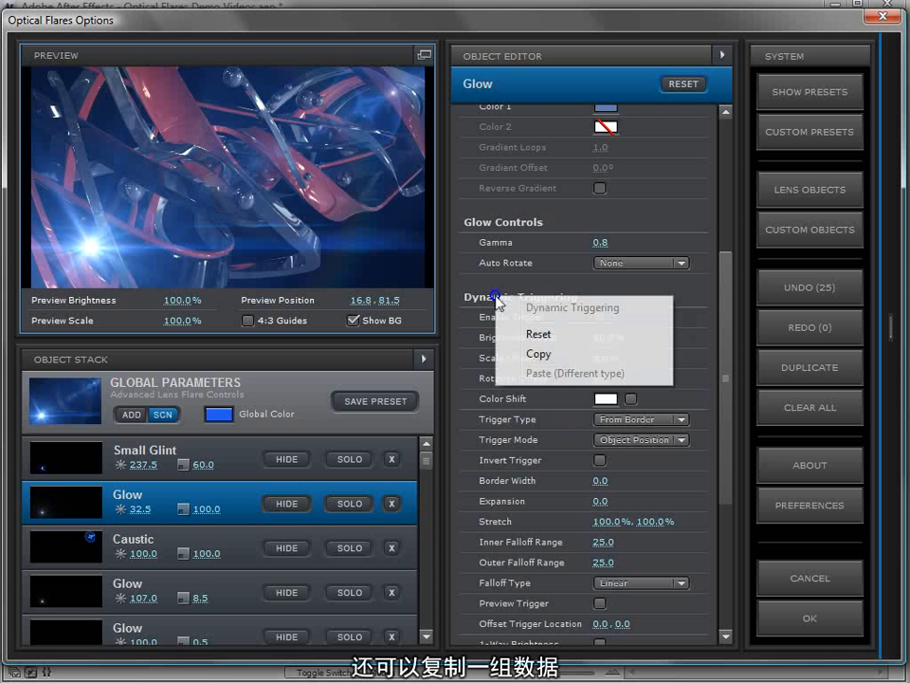
left_click(538, 354)
left_click(244, 542)
scroll(663, 270, "down", 2)
right_click(501, 238)
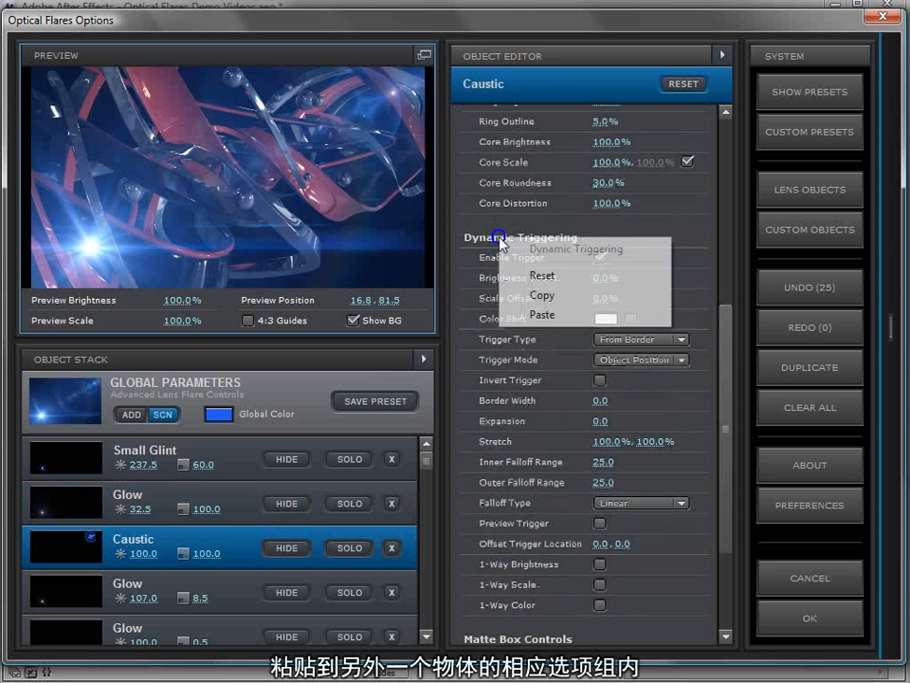
left_click(542, 314)
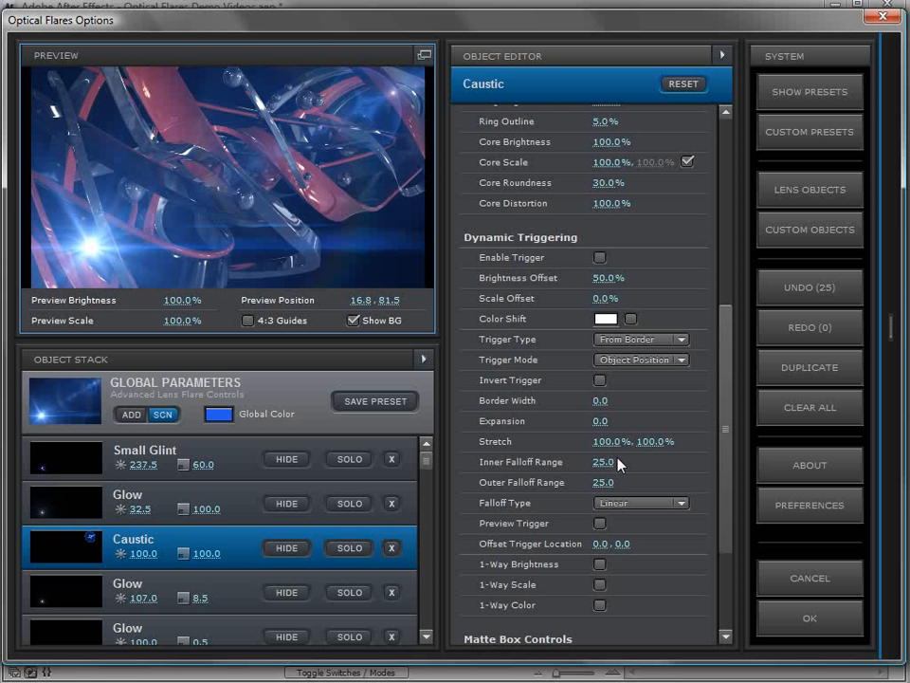
- Step the selection up and down through the elements around Caustic in the object stack, ending on Caustic
left_click(238, 547)
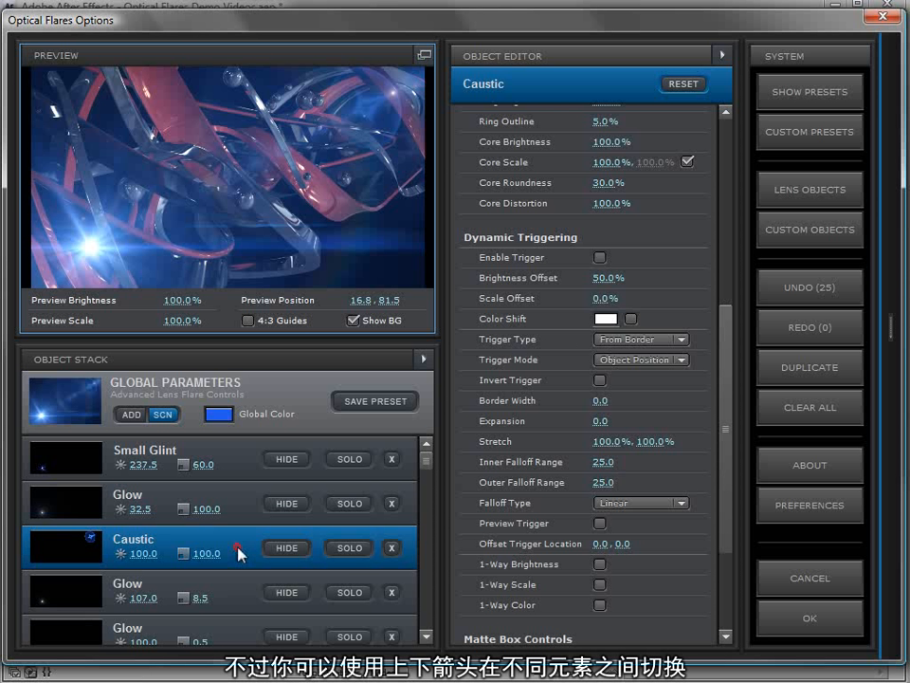
key("Up")
key("Up")
key("Down")
key("Down")
key("Down")
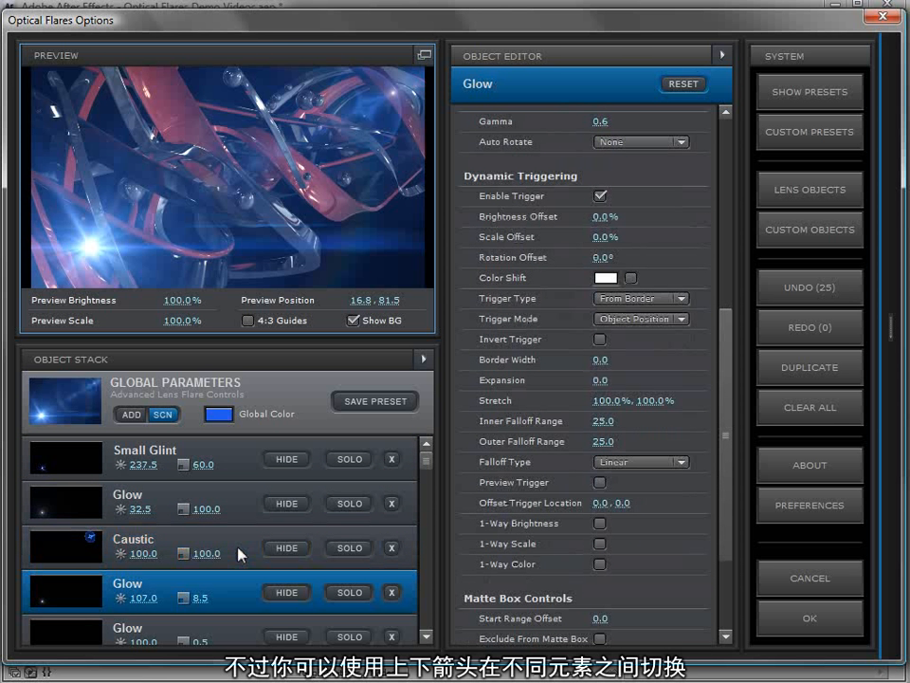
key("Up")
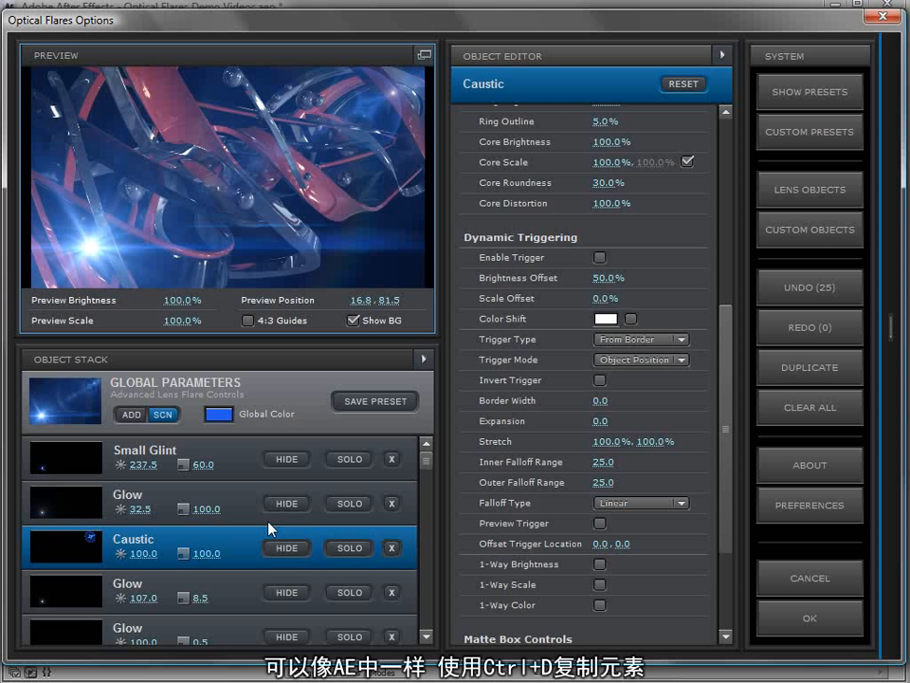
- Duplicate the Caustic element and delete the copy from the object stack
key("ctrl+d")
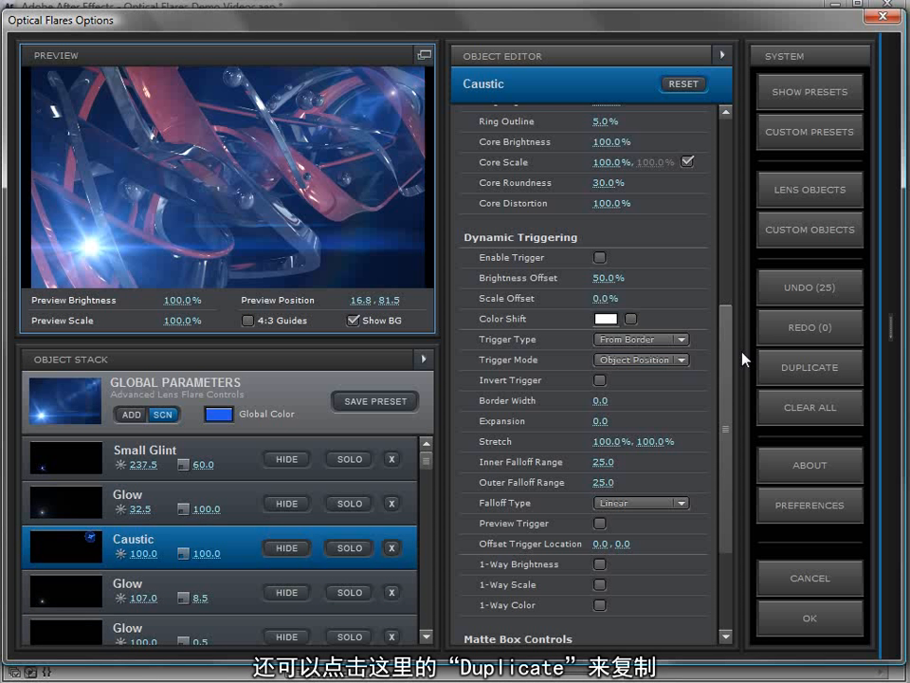
left_click(801, 373)
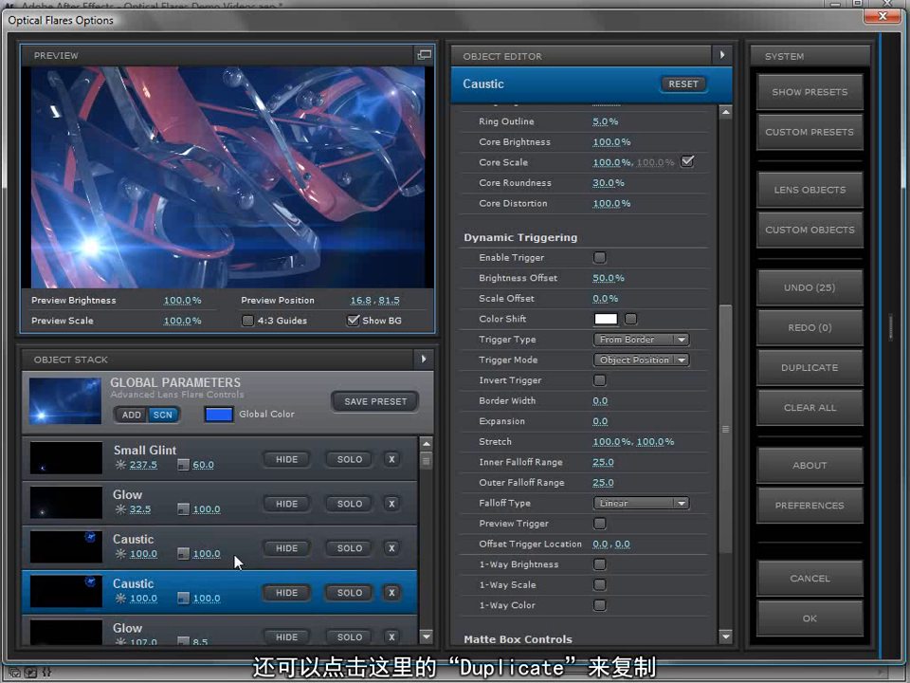
left_click(389, 594)
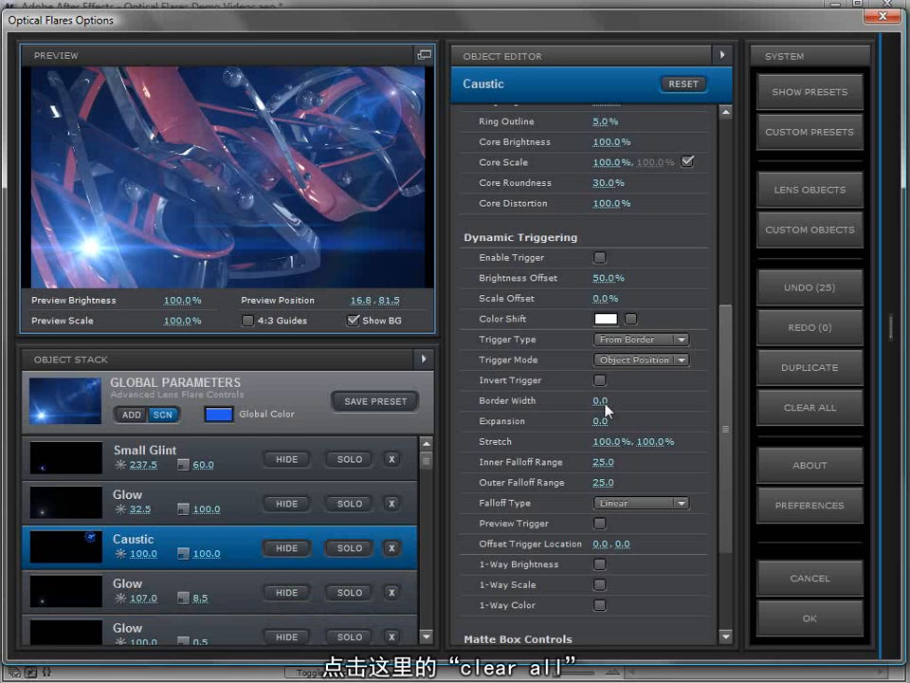
- Clear all elements from the flare and hide the background image in the preview
left_click(779, 407)
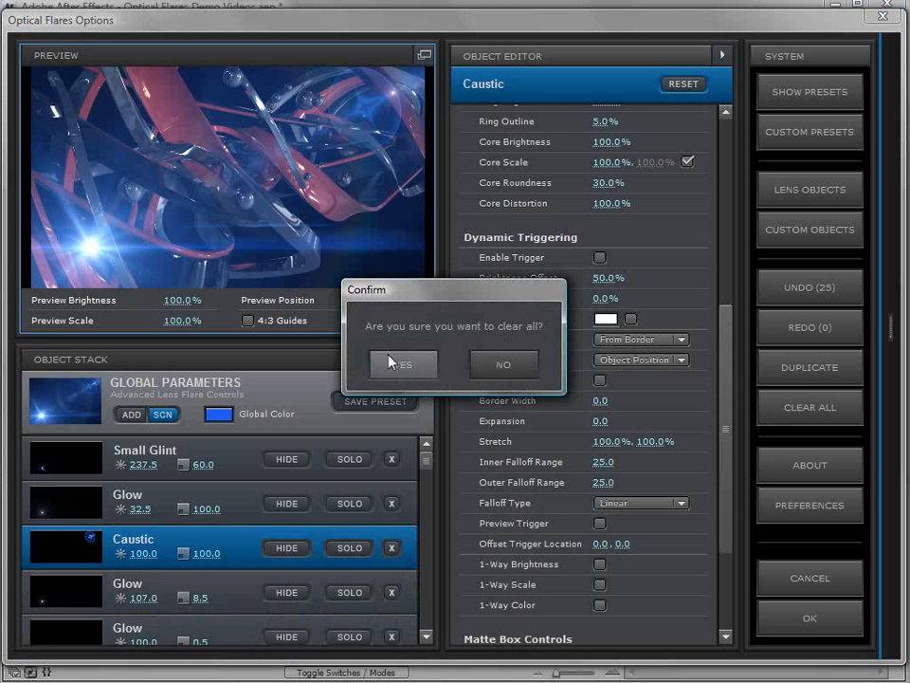
left_click(406, 371)
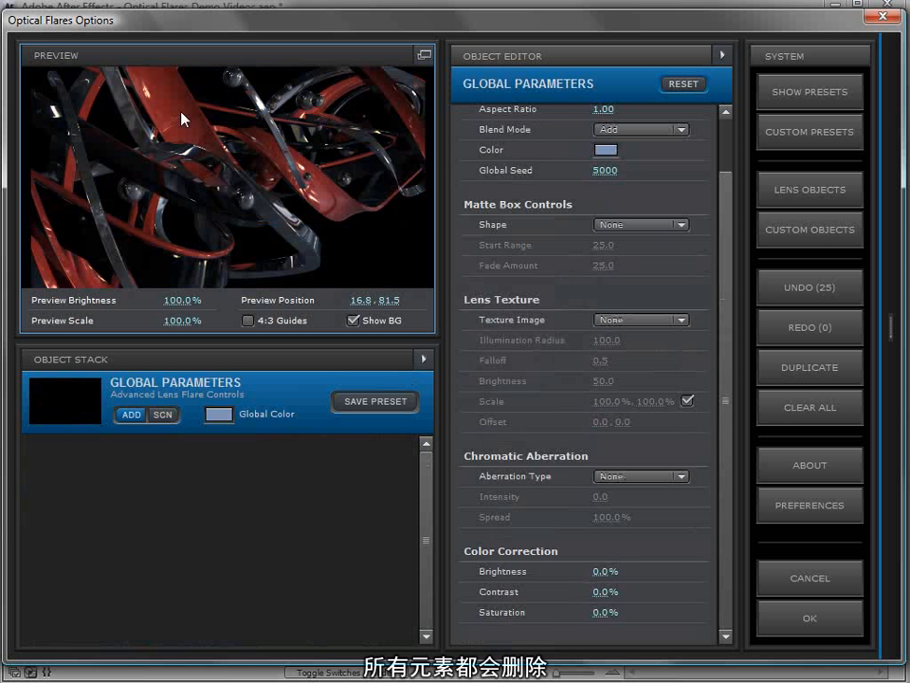
left_click(354, 321)
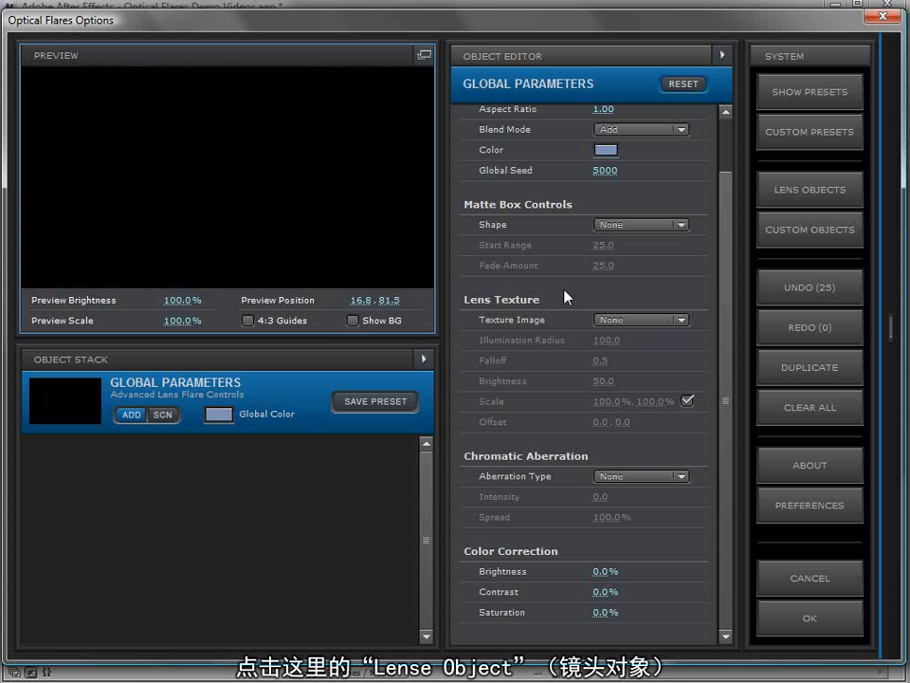
- Add a basic Glow lens object and move the flare in the preview to about 27.2, 41.0
left_click(786, 191)
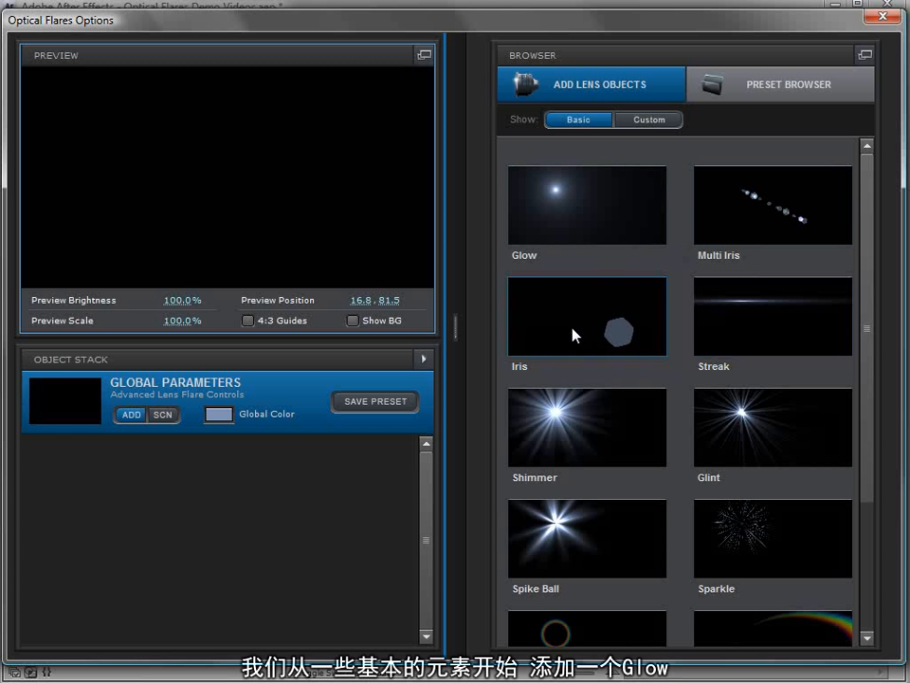
left_click(563, 213)
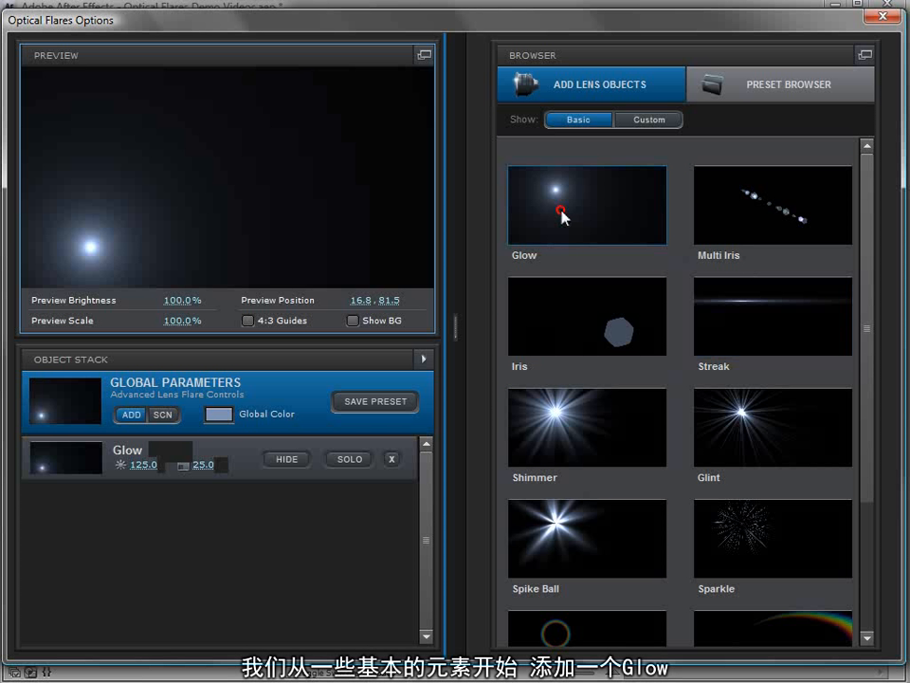
left_click_drag(90, 247, 134, 159)
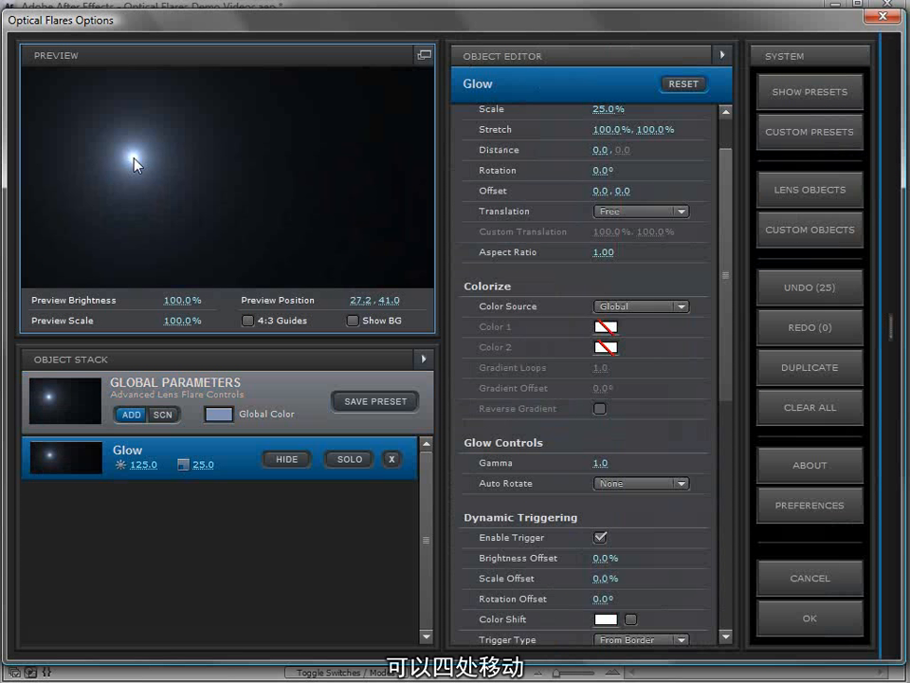
- Add Multi Iris, Spike Ball and Streak lens objects and move the flare in the preview to about 30.0, 20.9
left_click(791, 193)
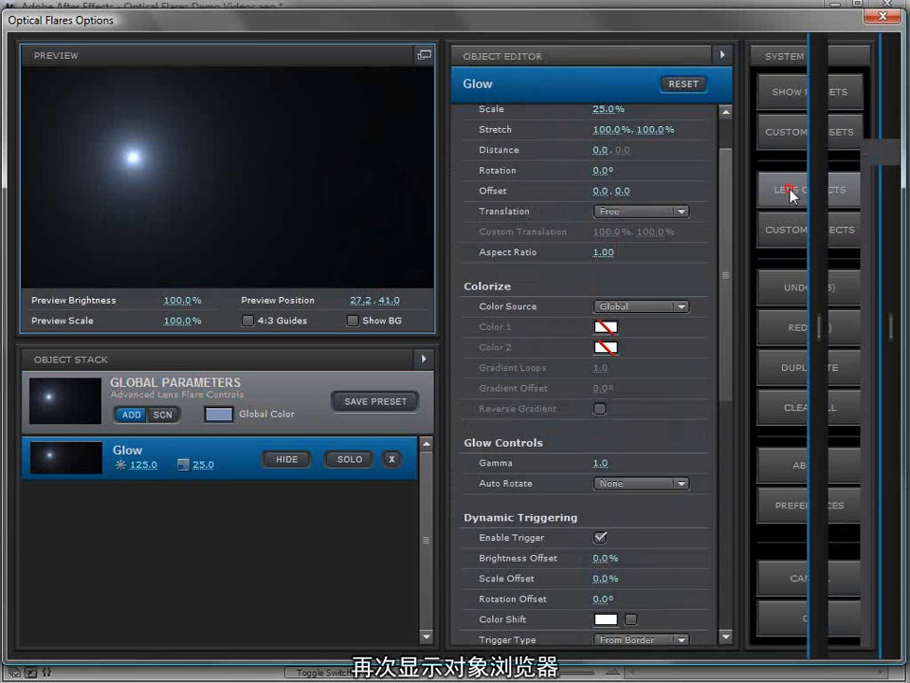
left_click(756, 203)
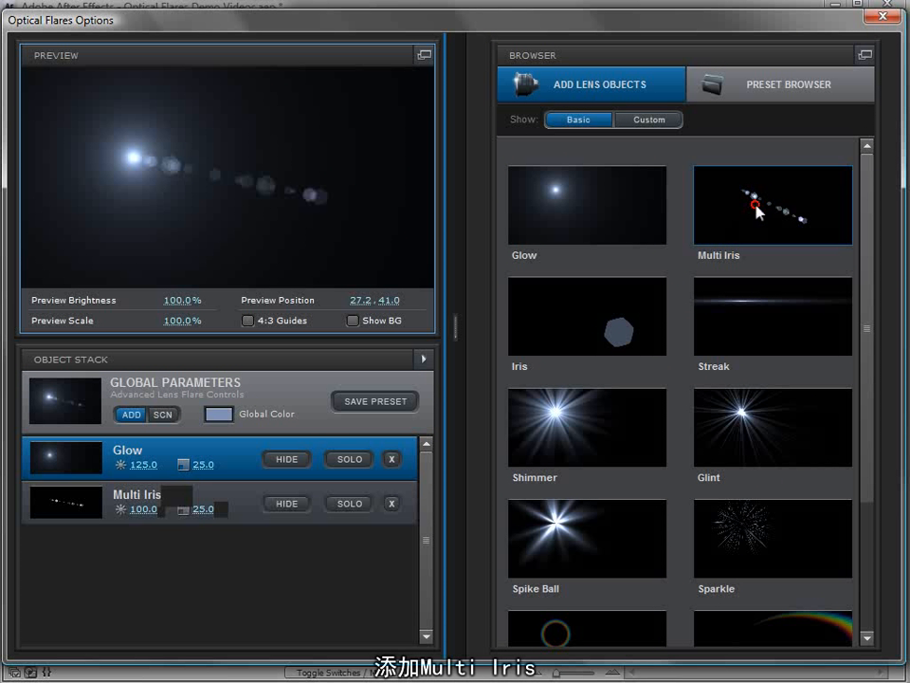
left_click(563, 539)
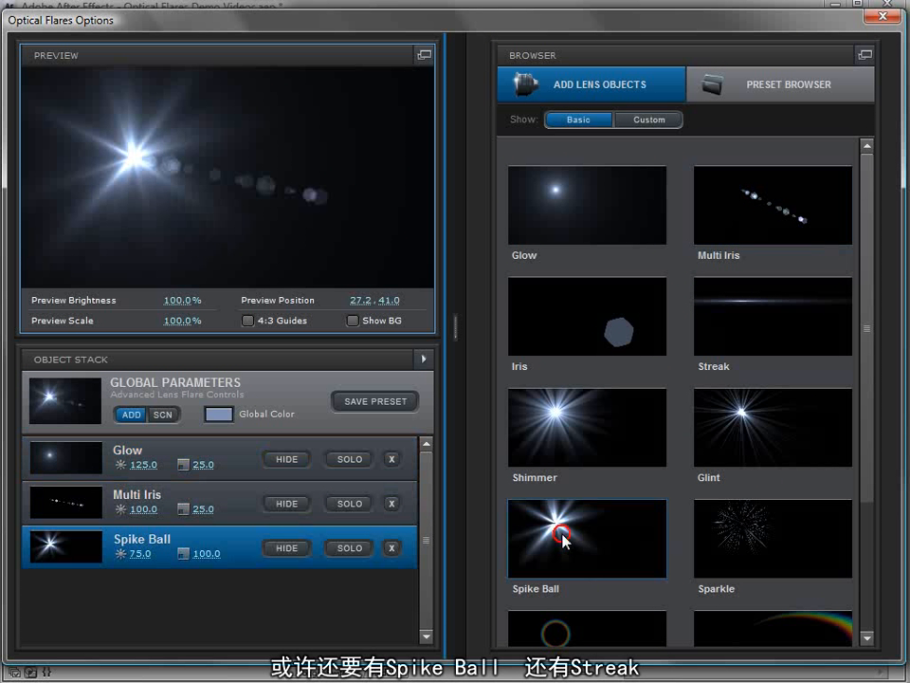
left_click(738, 311)
left_click(140, 158)
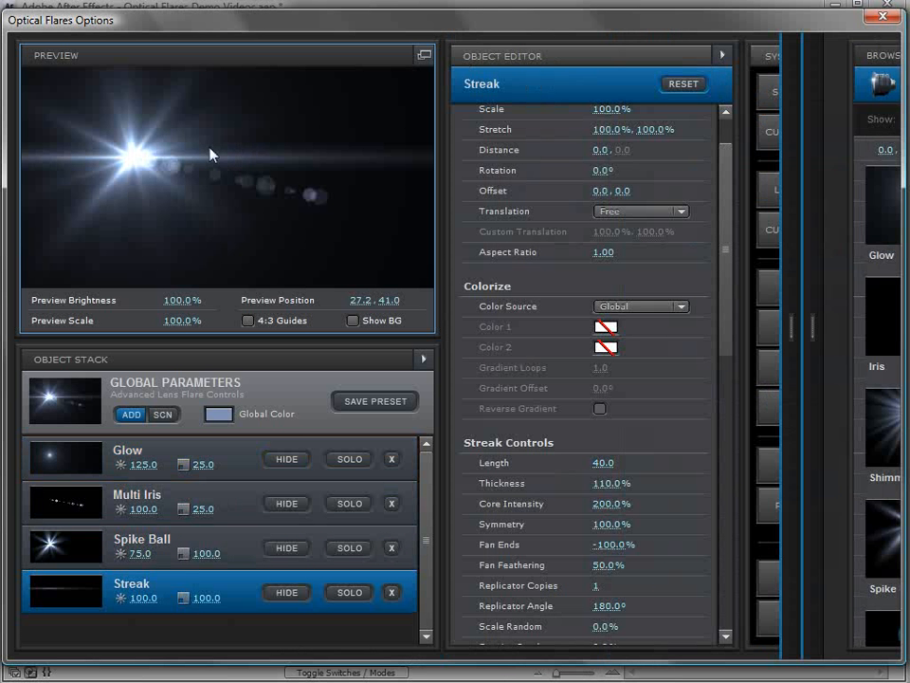
left_click_drag(141, 158, 145, 112)
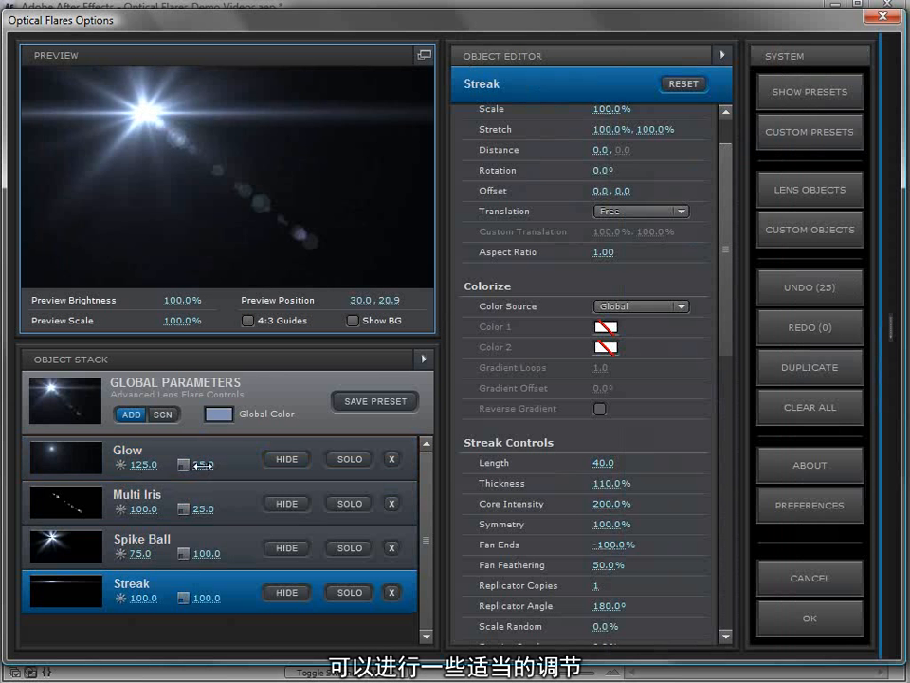
- Set Glow brightness to 120.5, Spike Ball brightness to 65.5 and scale to 58.5, and move the flare to about 68.5, 22.9
mouse_move(142, 464)
left_mouse_down()
mouse_move(89, 472)
mouse_move(133, 468)
left_mouse_up()
left_click_drag(200, 553, 123, 550)
left_click_drag(144, 111, 304, 117)
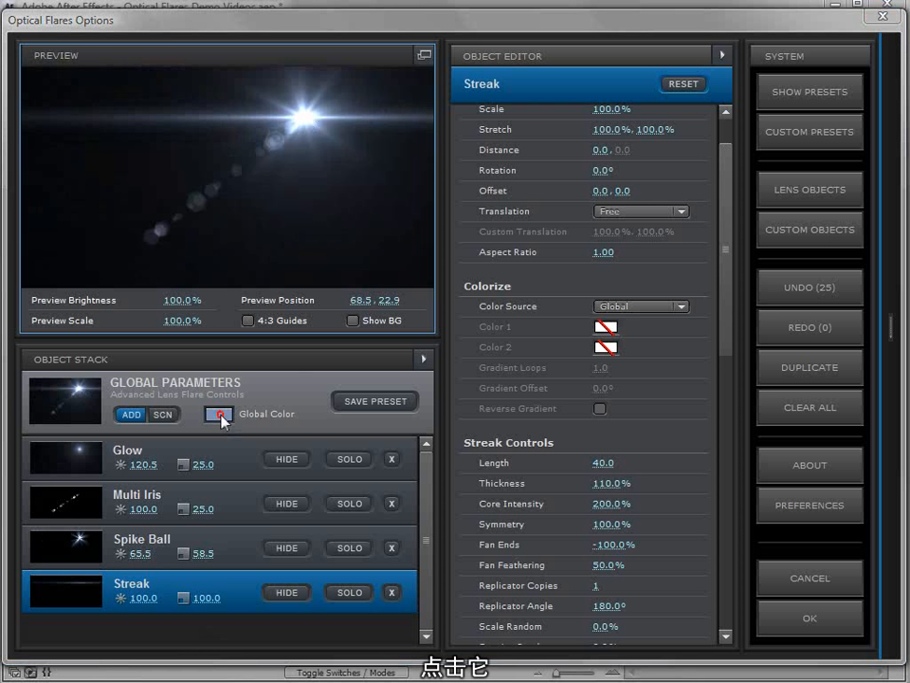
- Change the flare's global color to orange D7894A
left_click(223, 417)
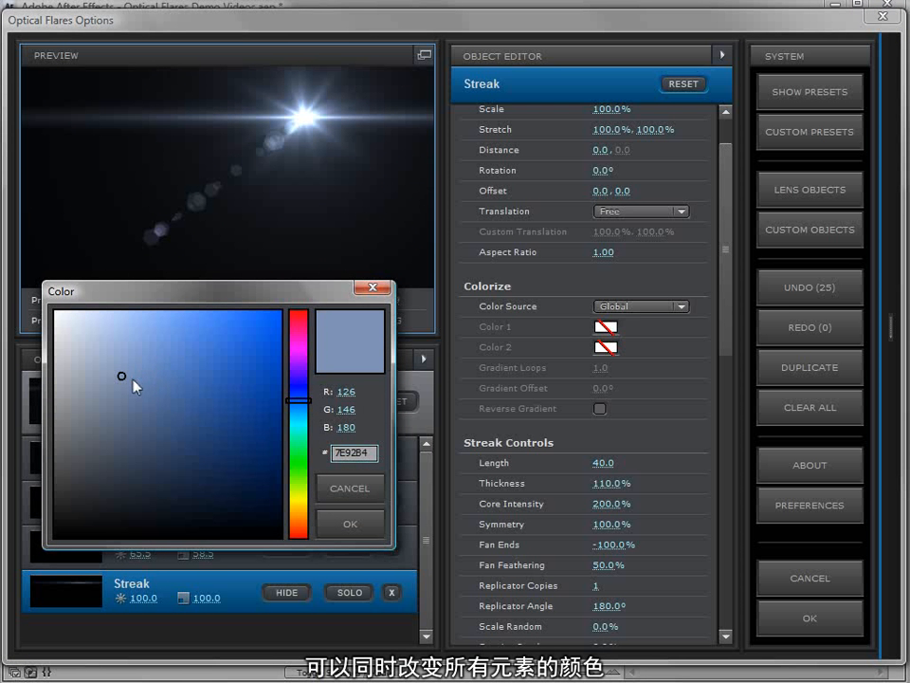
left_click(158, 372)
mouse_move(294, 445)
left_mouse_down()
mouse_move(294, 346)
mouse_move(300, 533)
left_mouse_up()
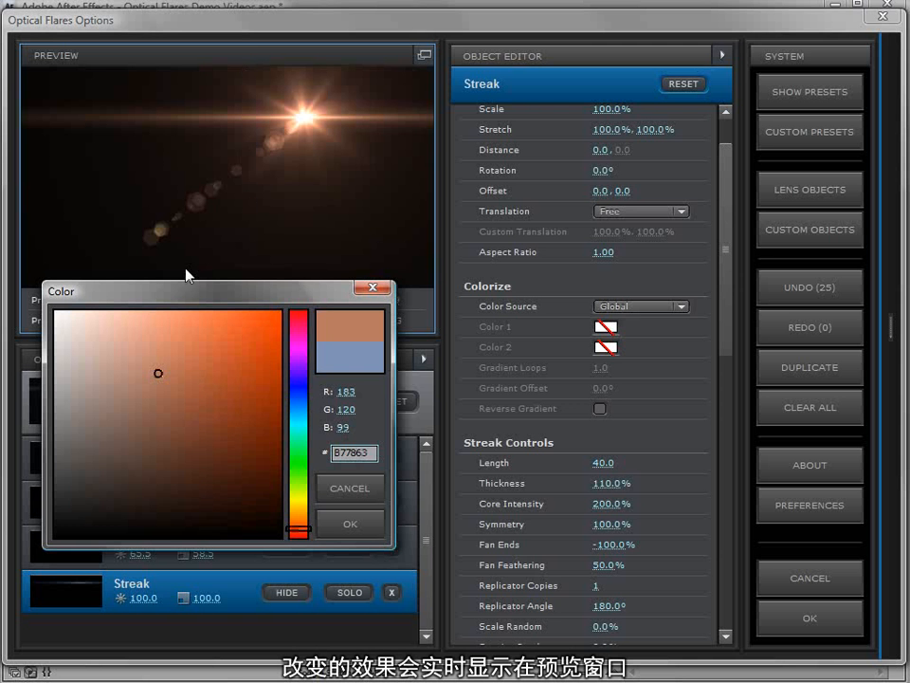
left_click_drag(177, 301, 587, 265)
left_click(562, 327)
left_click_drag(562, 327, 627, 331)
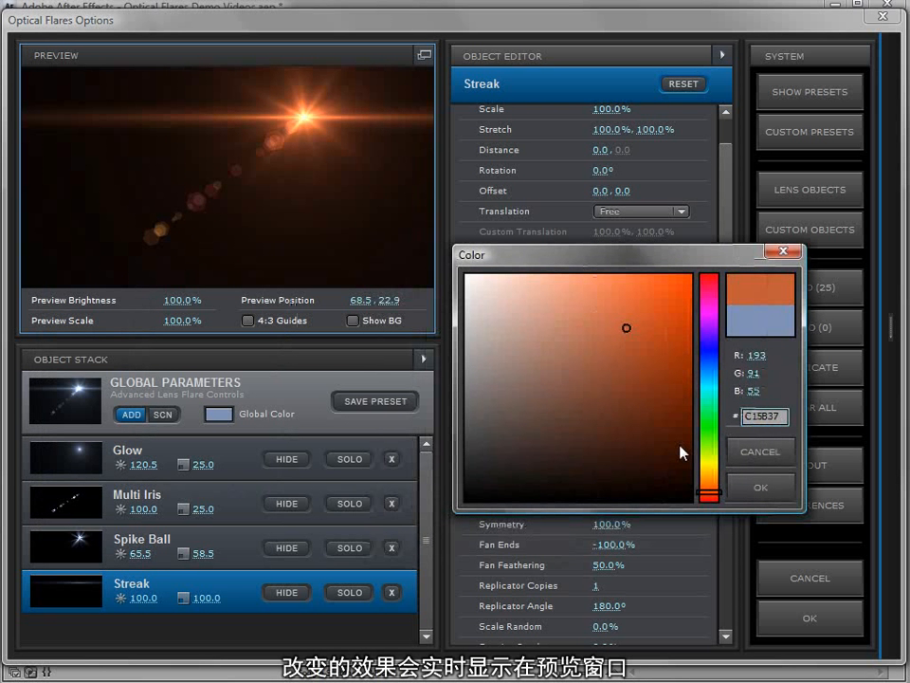
mouse_move(708, 492)
left_mouse_down()
mouse_move(710, 478)
mouse_move(709, 487)
left_mouse_up()
left_click(642, 319)
left_click(614, 308)
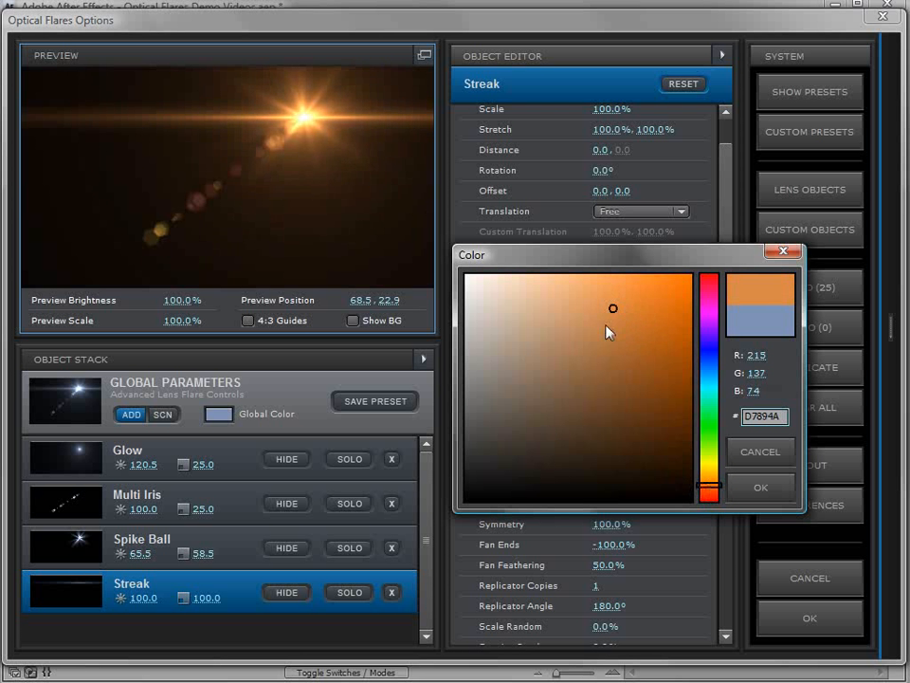
left_click(750, 490)
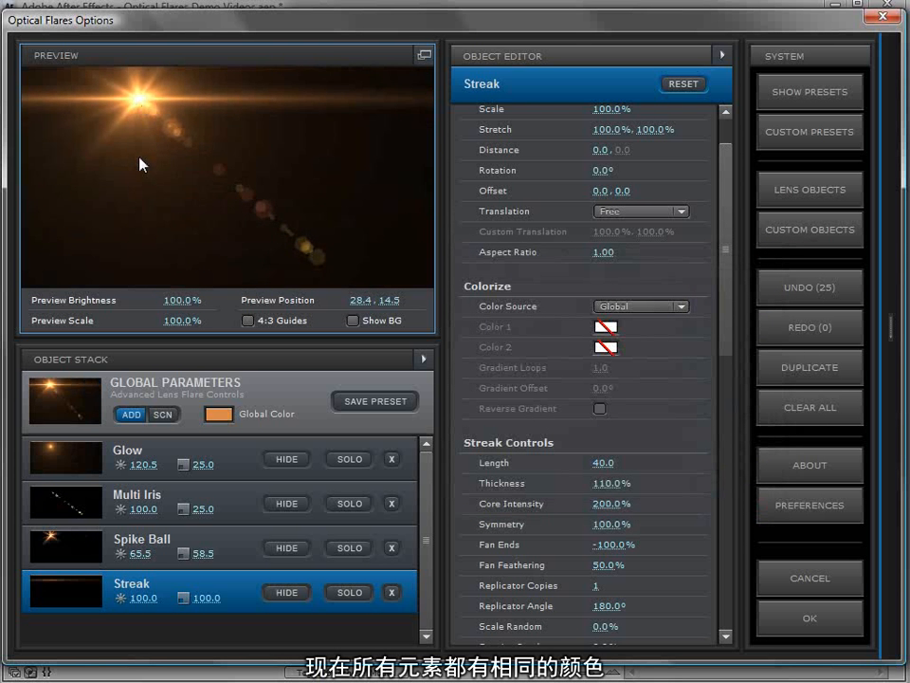
- Set the Streak element's color source to Custom and its Color 1 to blue 1556C3
left_click(249, 396)
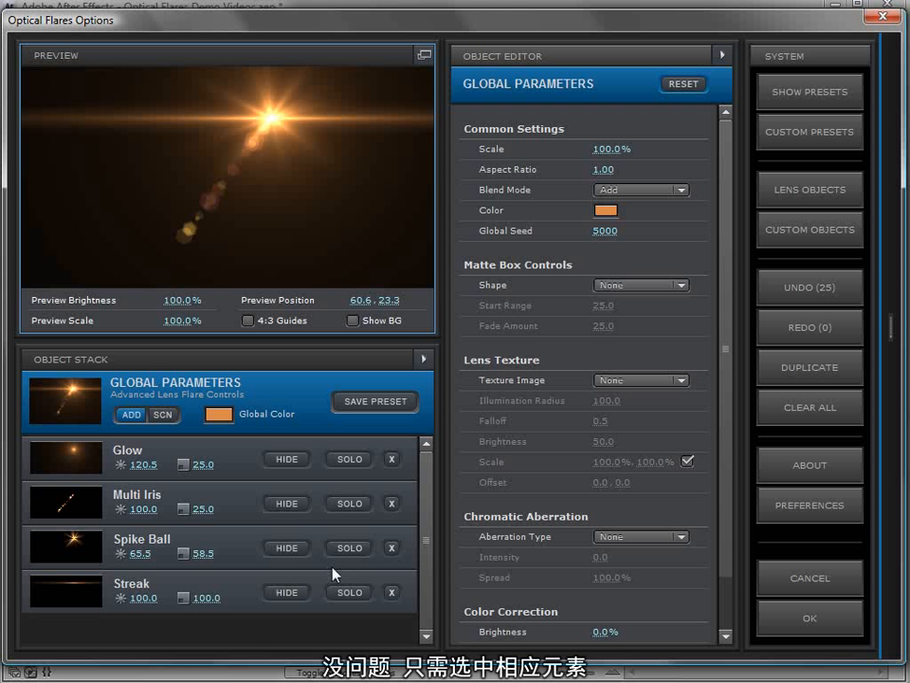
left_click(235, 594)
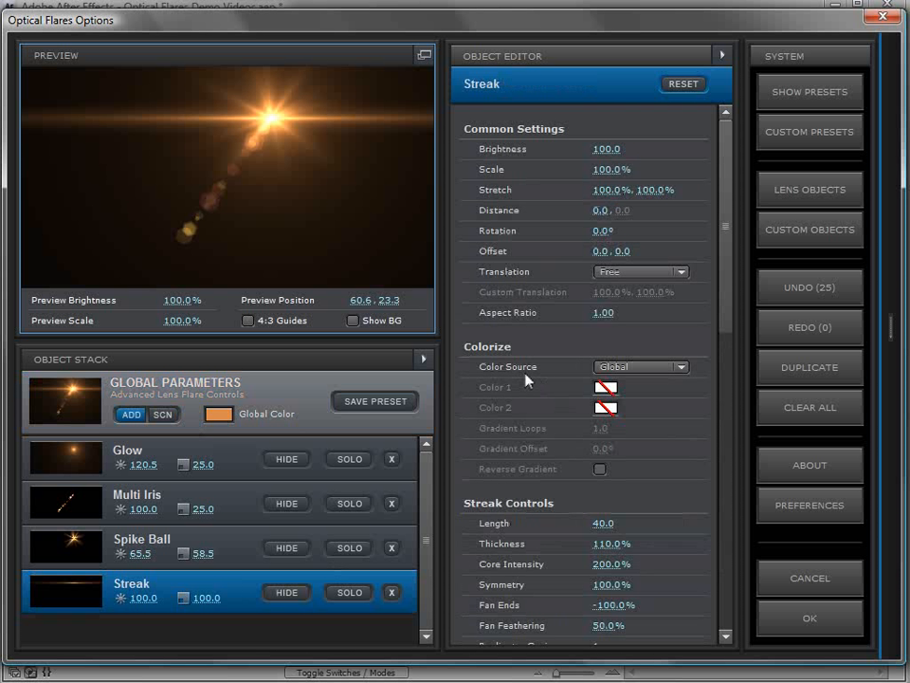
left_click(654, 367)
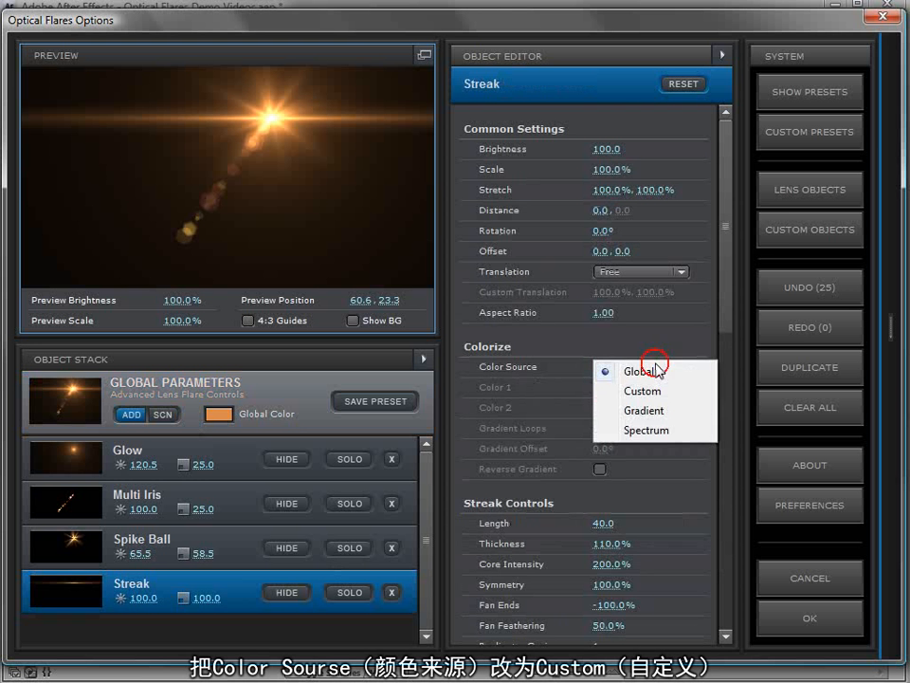
left_click(656, 398)
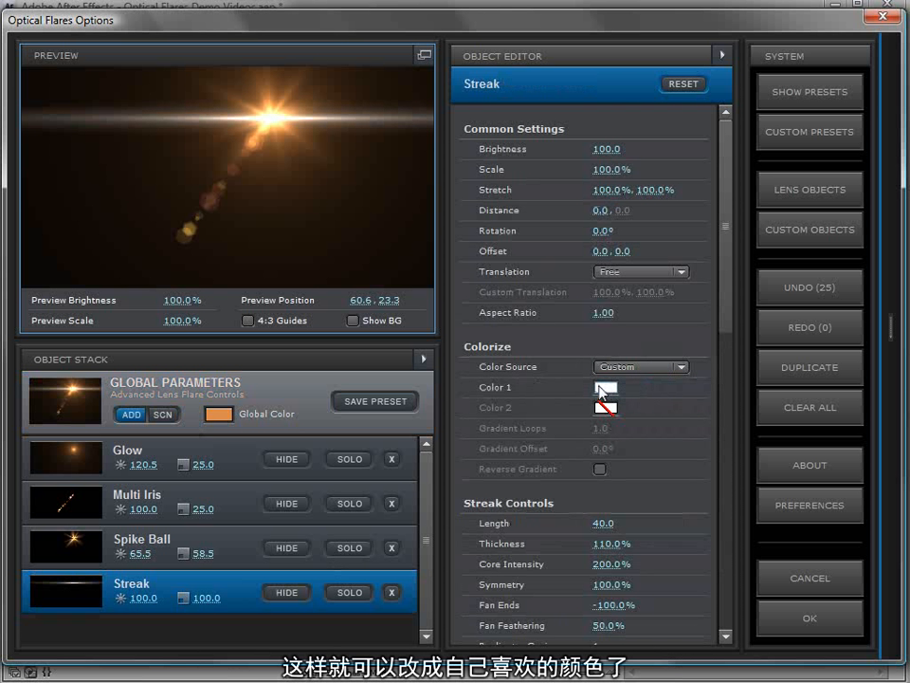
left_click(606, 388)
left_click(688, 377)
left_click(631, 293)
left_click(643, 335)
left_click_drag(680, 375, 687, 369)
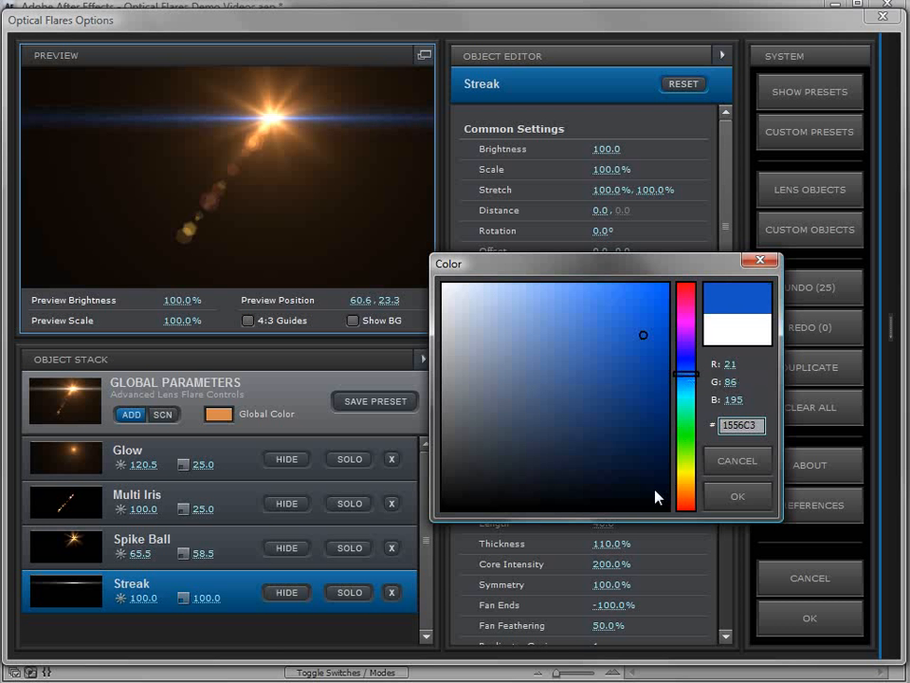
left_click(739, 503)
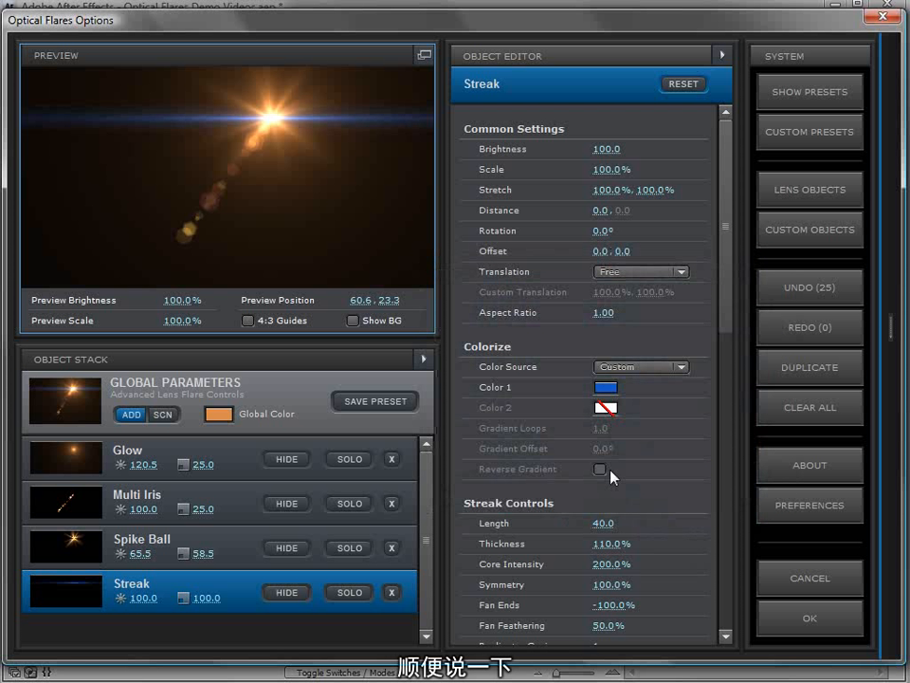
- Return the Streak's color source to Global, and pick blue 0E57D1 as its Color 1 to override the global color
left_click(621, 368)
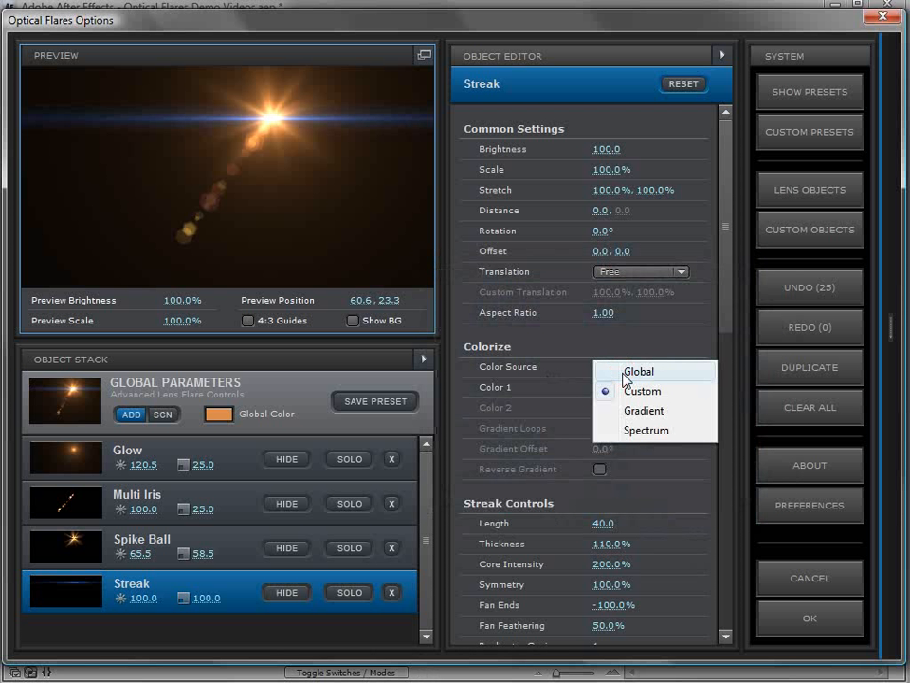
left_click(627, 372)
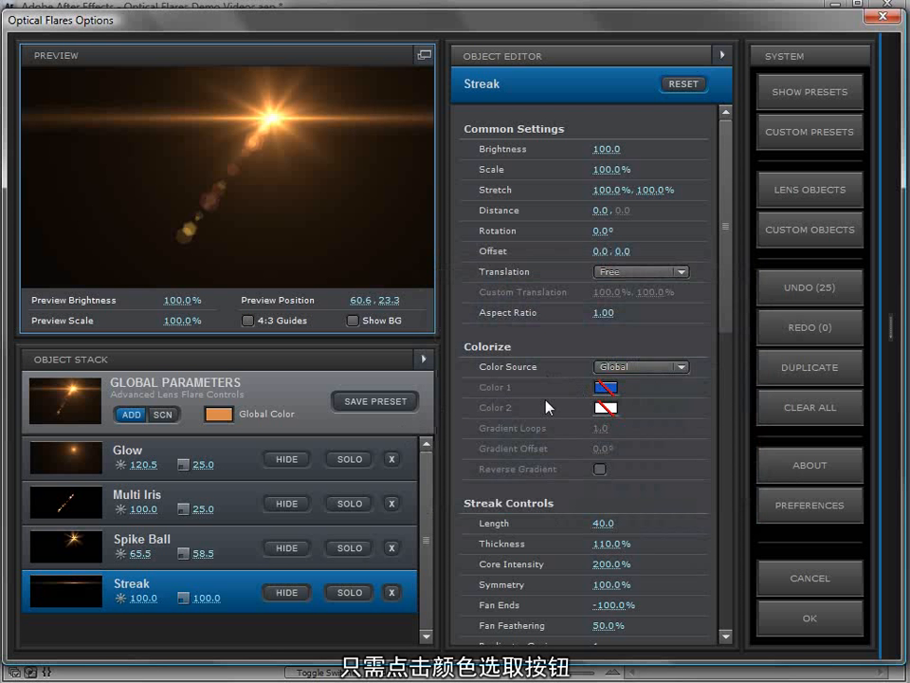
left_click(608, 393)
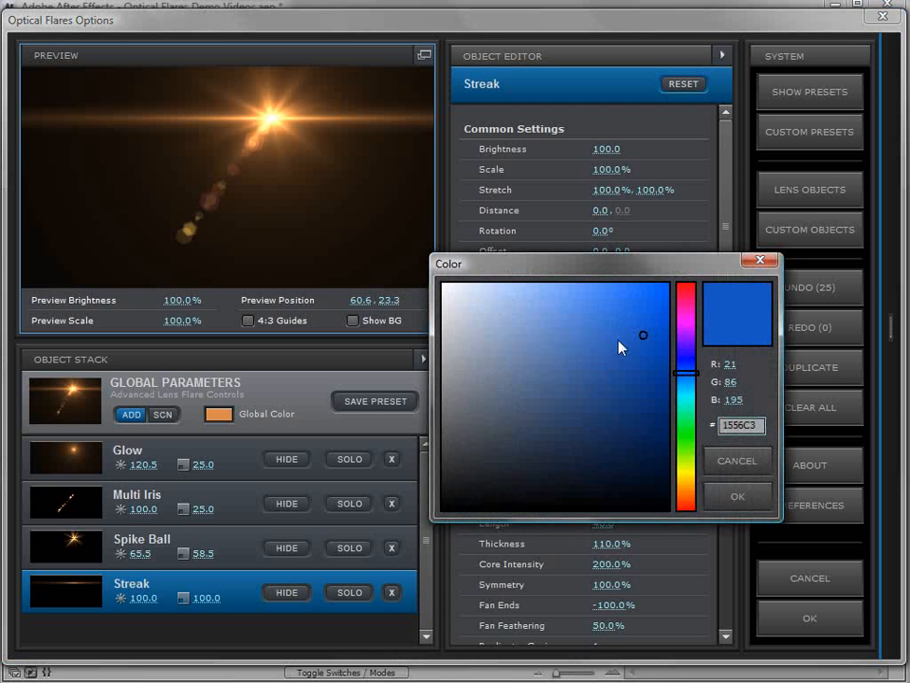
left_click_drag(619, 266, 439, 427)
left_click_drag(468, 485, 472, 483)
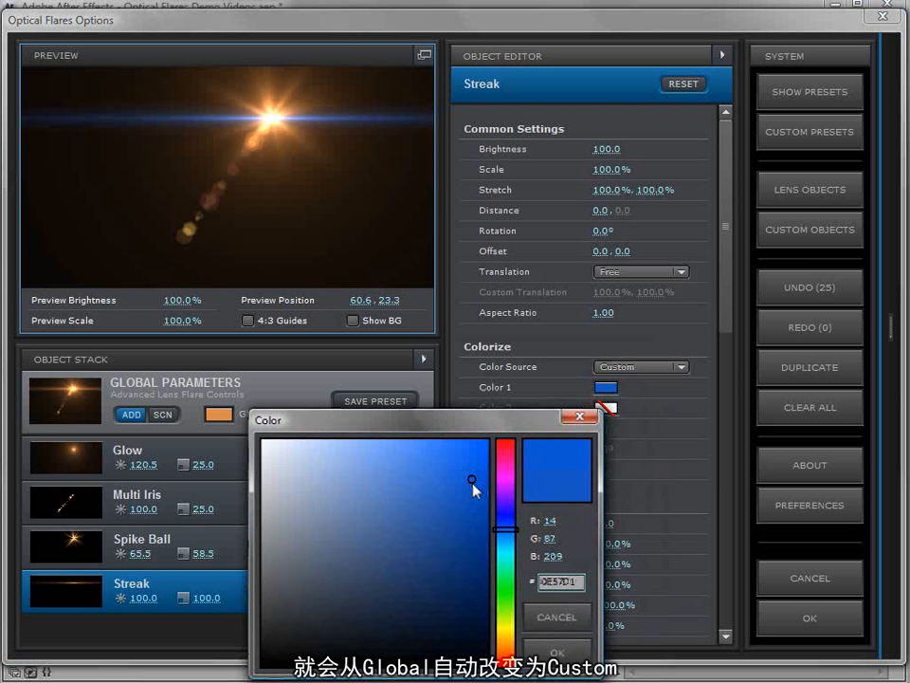
left_click(558, 652)
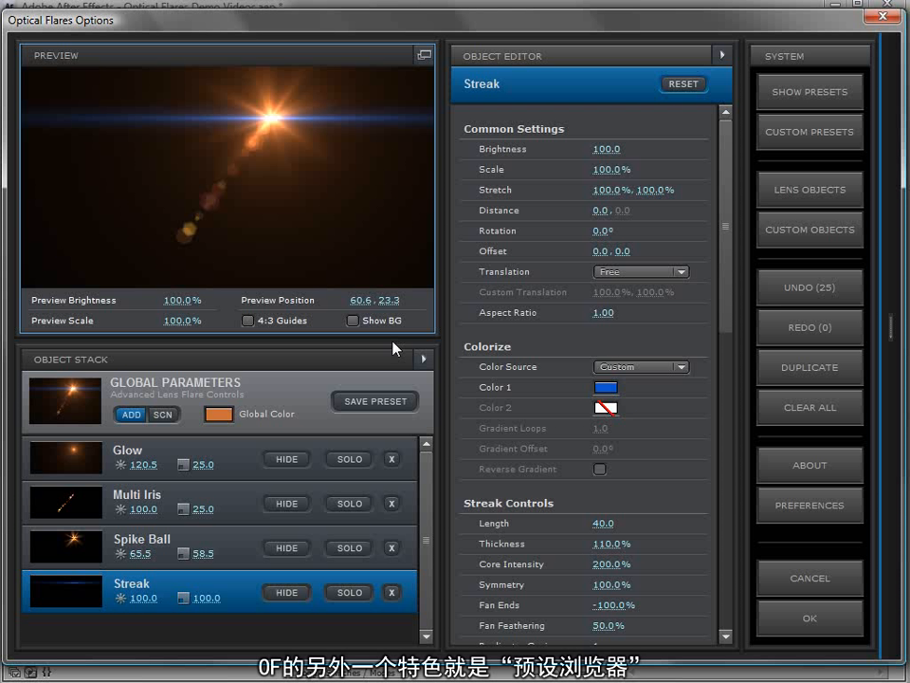
- Open the browser and look through the preset folders and the basic lens objects
left_click(775, 98)
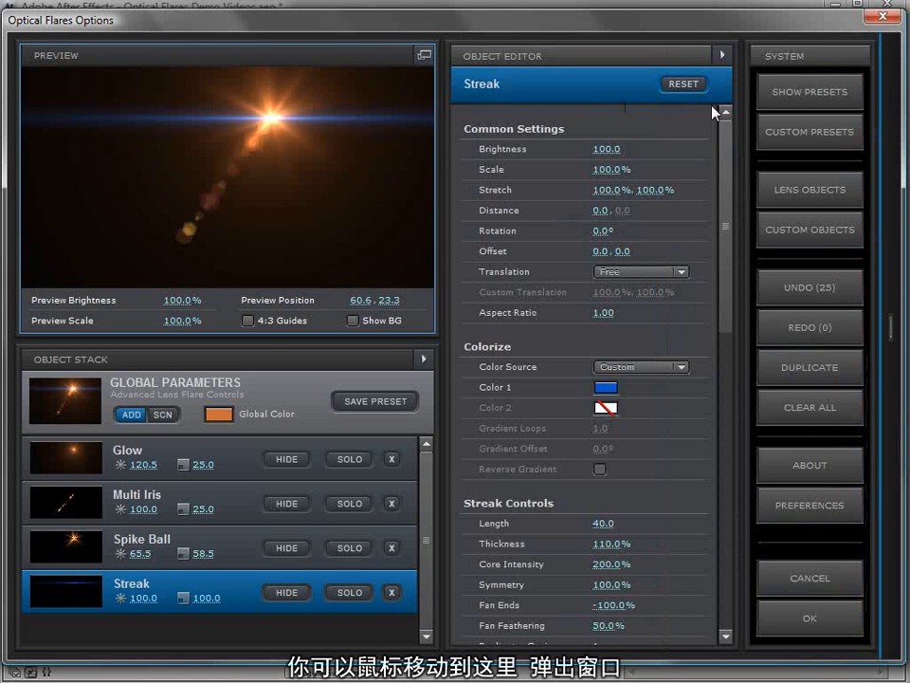
mouse_move(889, 121)
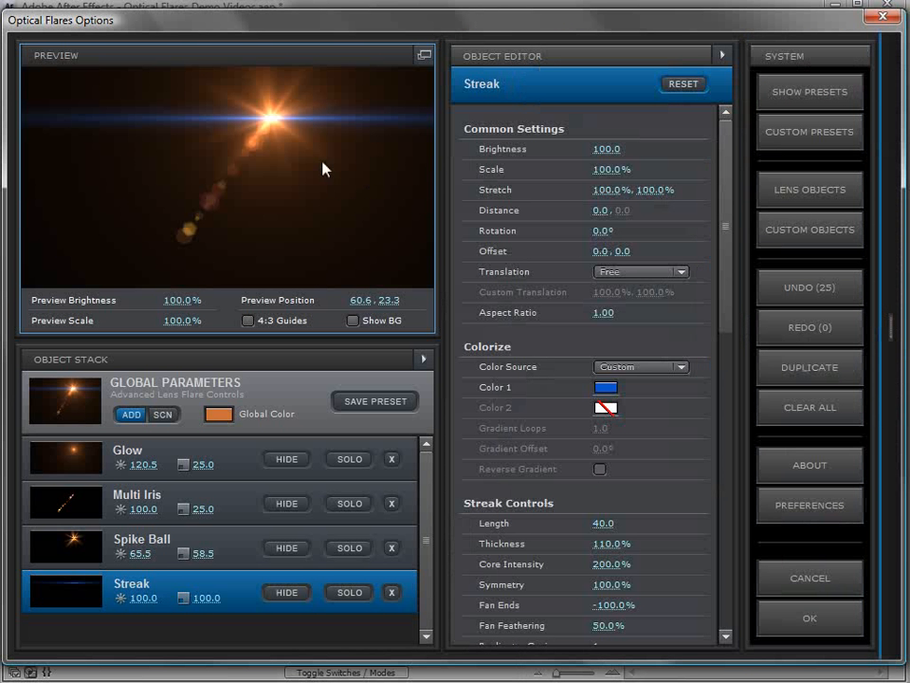
key("space")
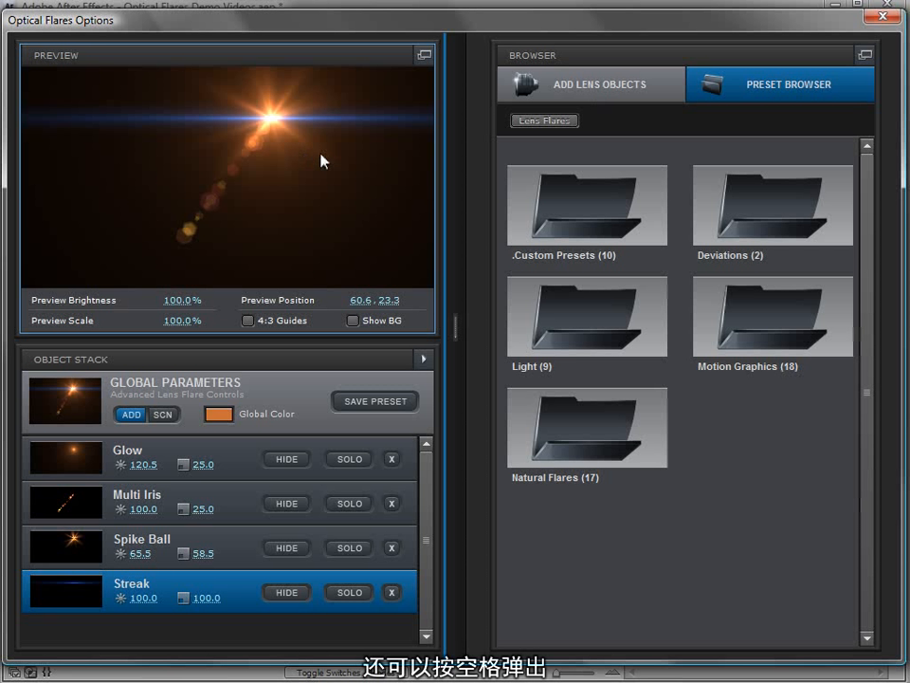
left_click(625, 92)
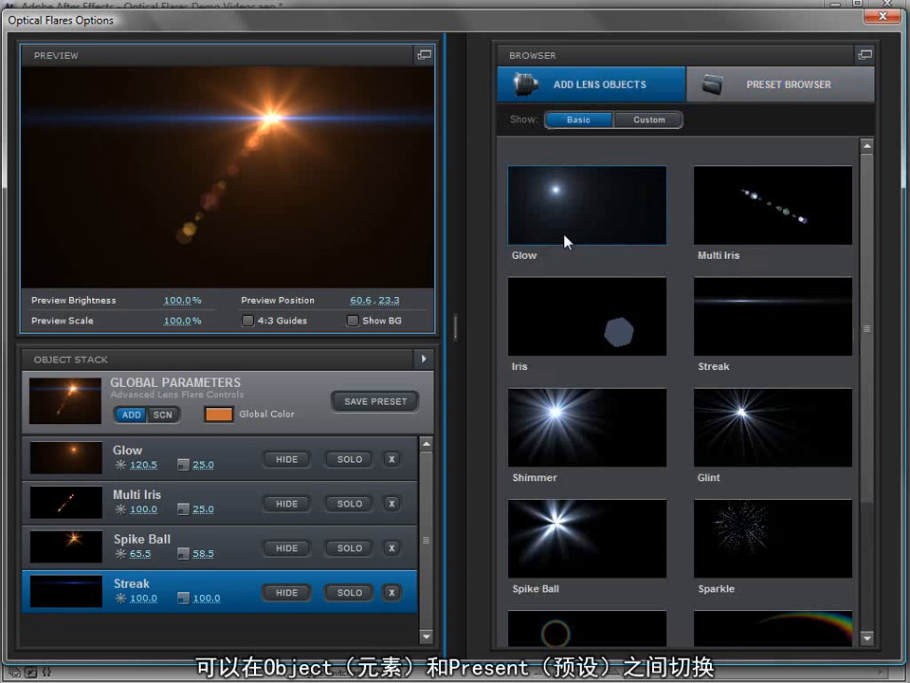
left_click(751, 98)
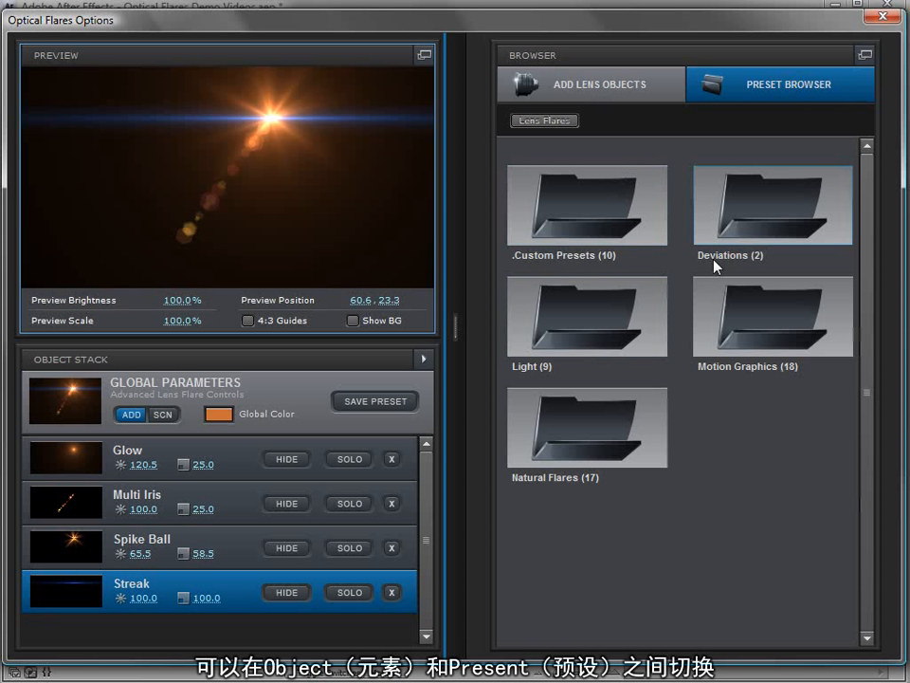
left_click(583, 92)
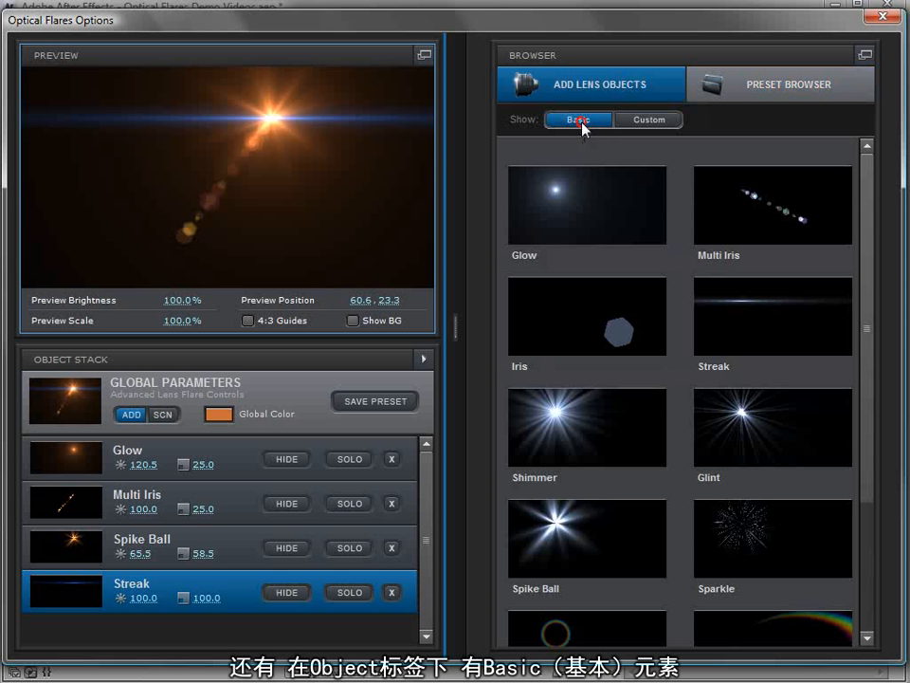
- Add the Golden Glint custom lens object and move the flare in the preview to about 69.2, 61.0
left_click(650, 120)
left_click(648, 122)
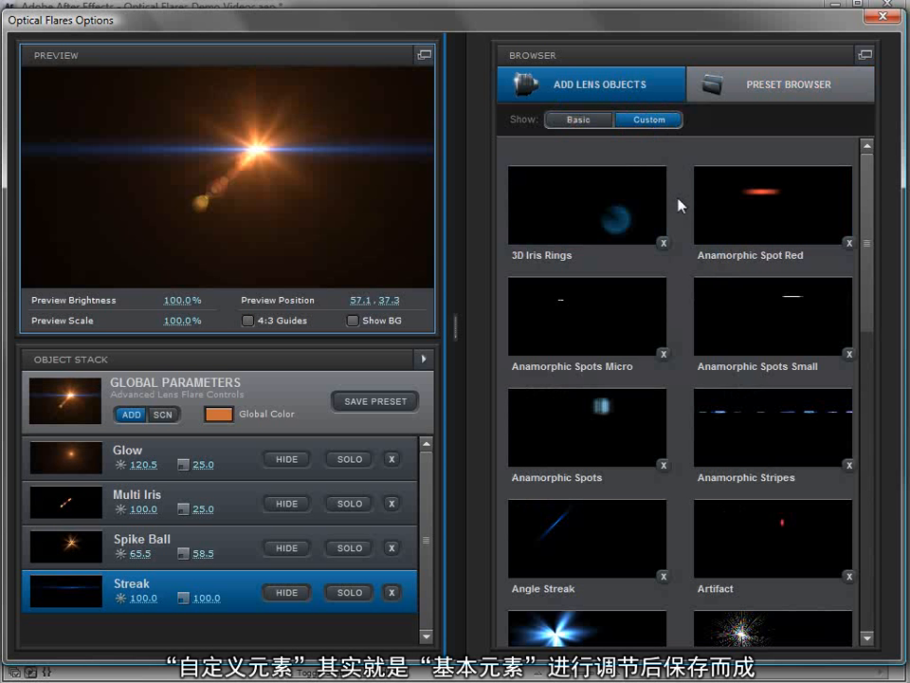
left_click_drag(869, 292, 880, 443)
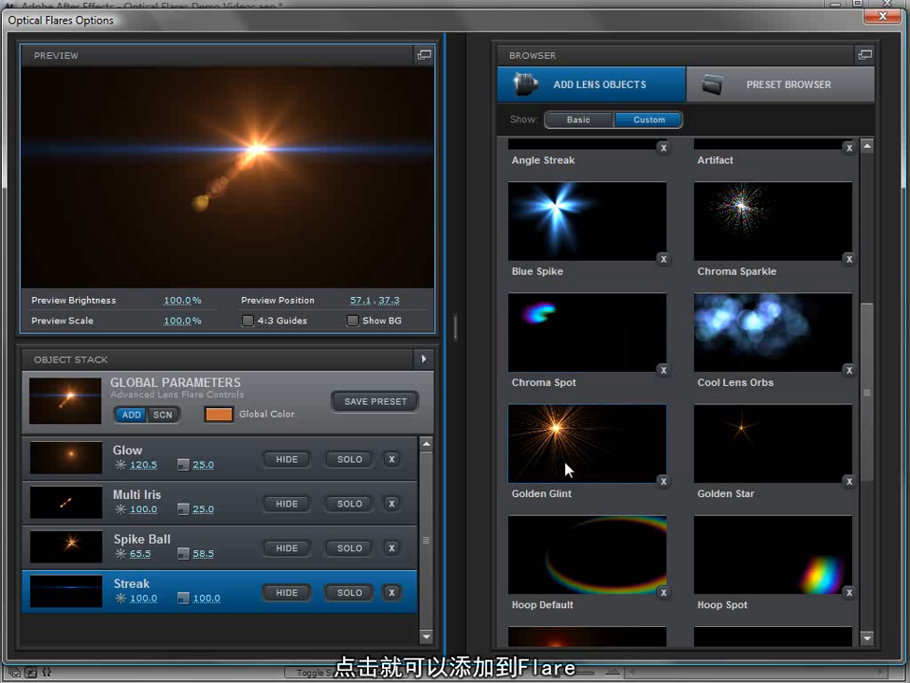
left_click(573, 427)
left_click_drag(262, 153, 307, 200)
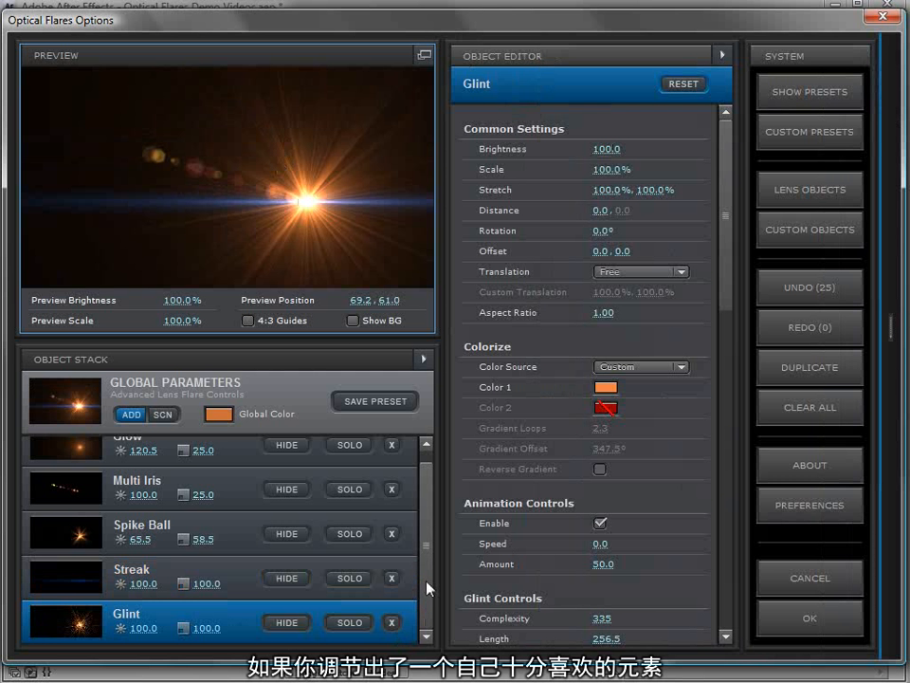
- Solo the Spike Ball element and move it in the preview to about 58.8, 37.8
scroll(360, 535, "up", 1)
left_click(107, 540)
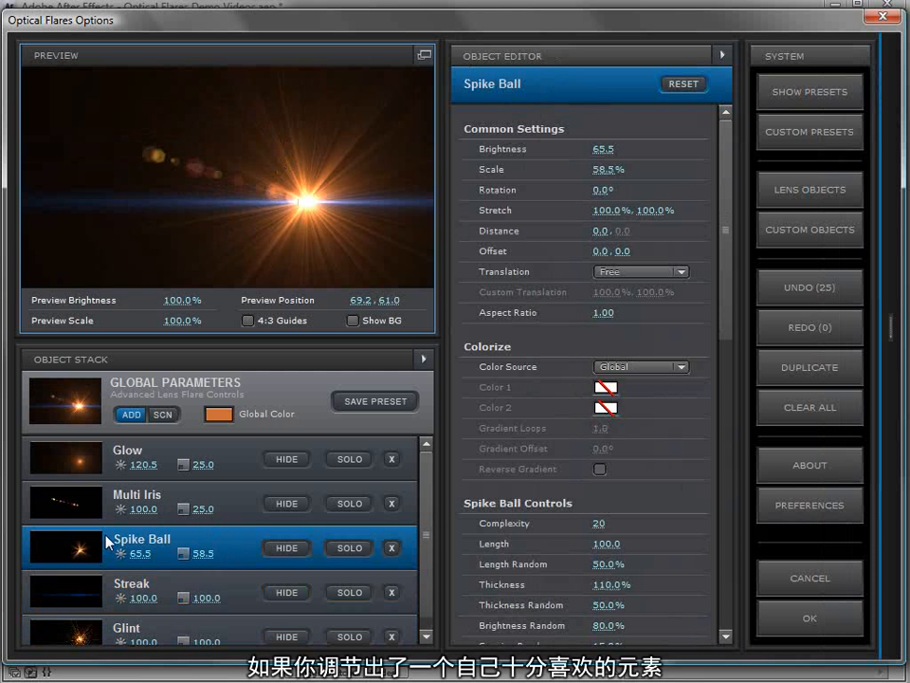
left_click(349, 548)
left_click_drag(300, 274, 264, 152)
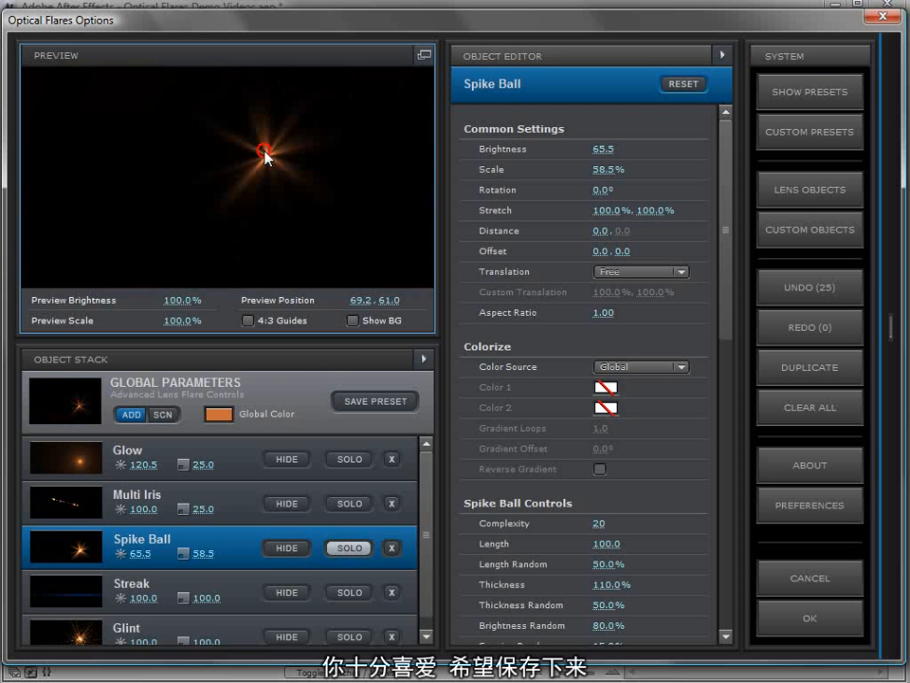
- Set the Spike Ball's Complexity to 29 and its Length to 149.0
left_click_drag(599, 524, 683, 270)
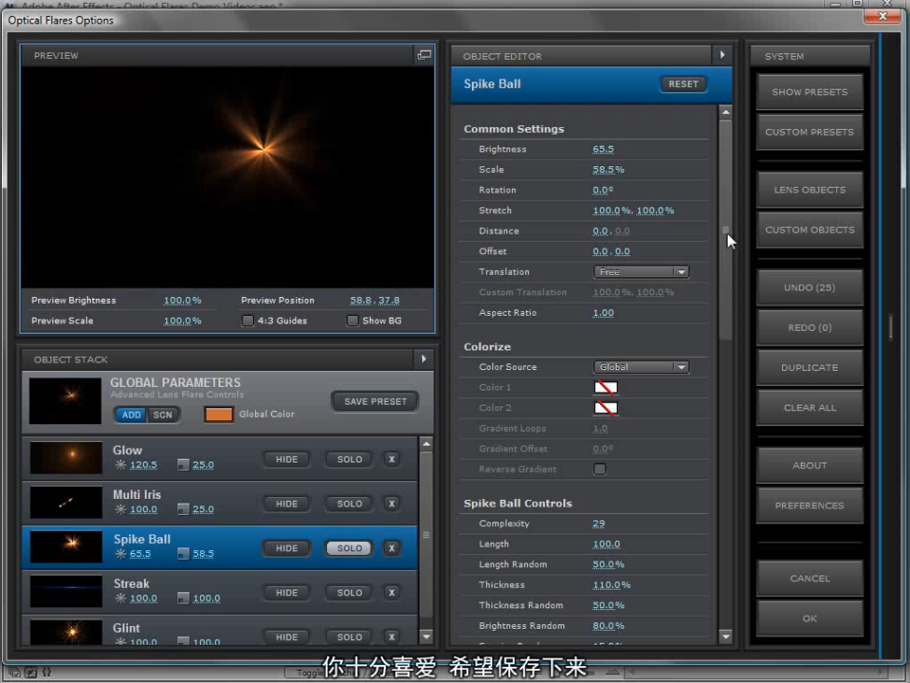
left_click_drag(729, 240, 722, 300)
left_click_drag(603, 422, 679, 420)
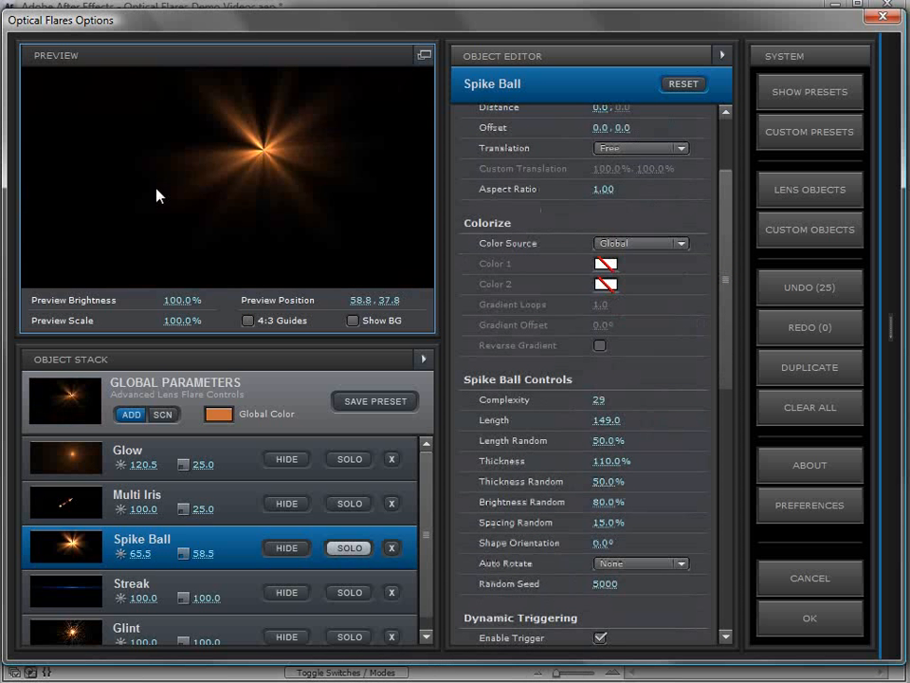
- Turn off solo for the Spike Ball and save the element as a custom object
left_click(349, 547)
right_click(222, 552)
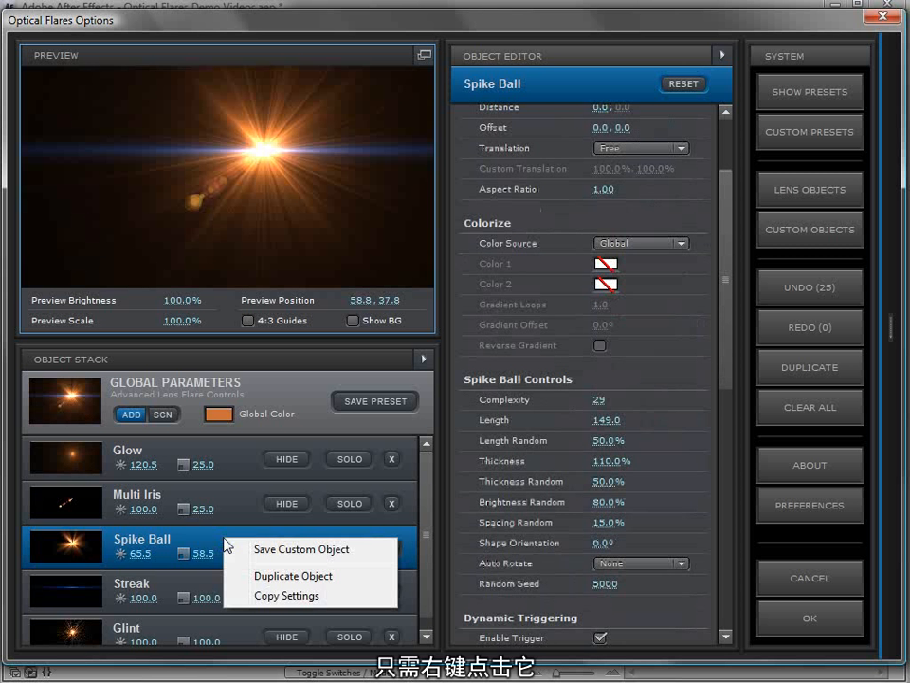
left_click(299, 553)
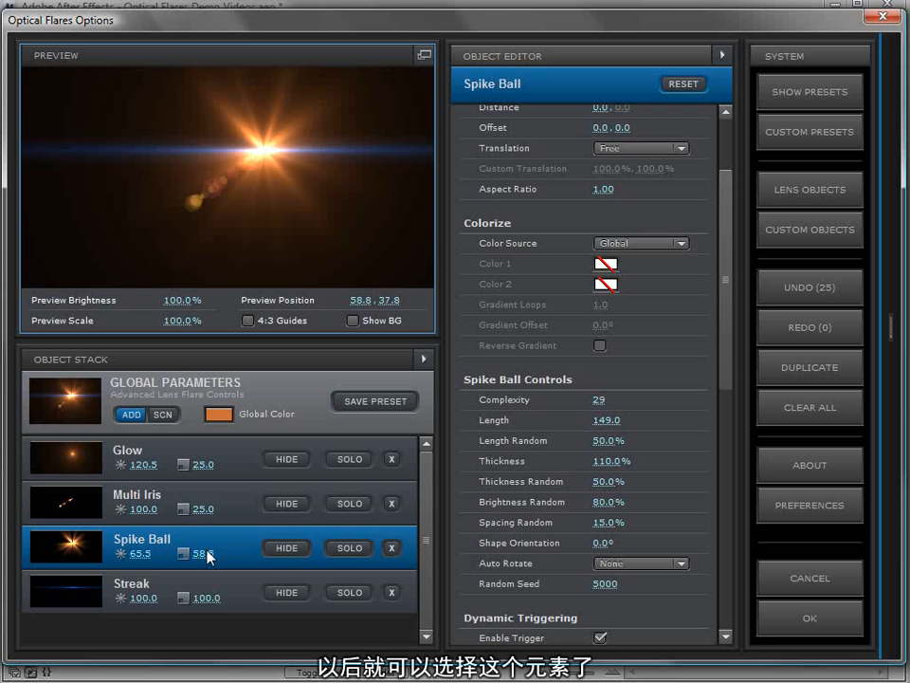
- Move the flare in the preview to about 26.9, 72.7 and save it as preset "Cool Flare" in the .Custom Presets folder
left_click_drag(261, 149, 136, 231)
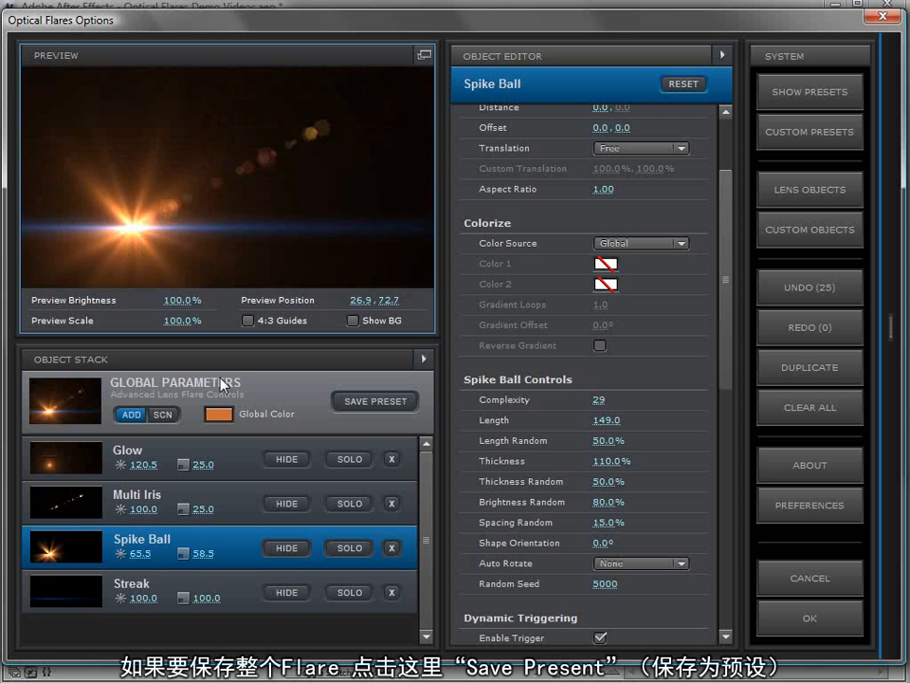
left_click(374, 402)
left_click(434, 462)
type("Cool F")
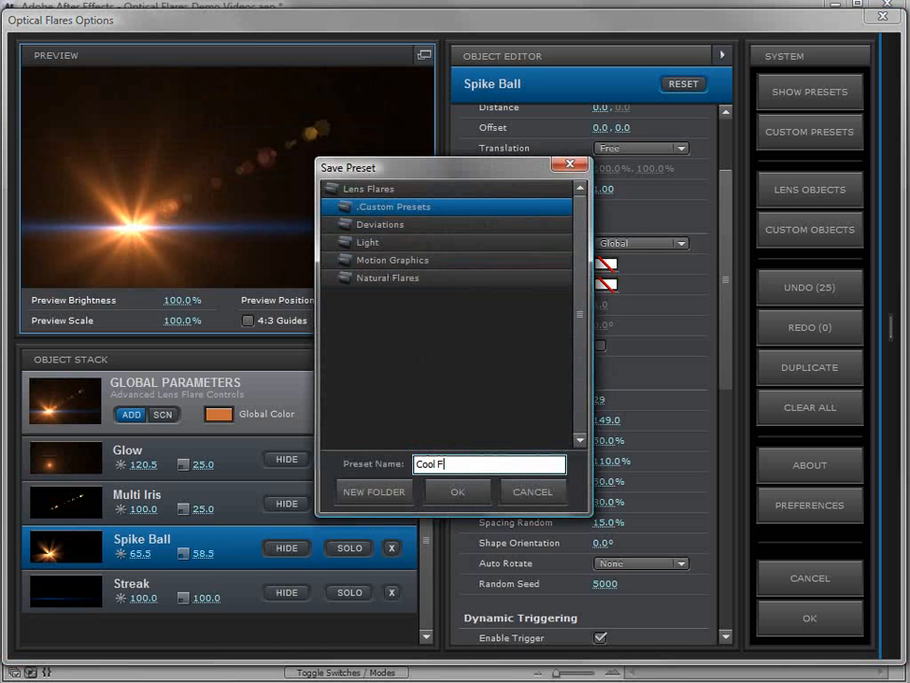
left_click(379, 225)
left_click(375, 262)
left_click(375, 278)
left_click(381, 205)
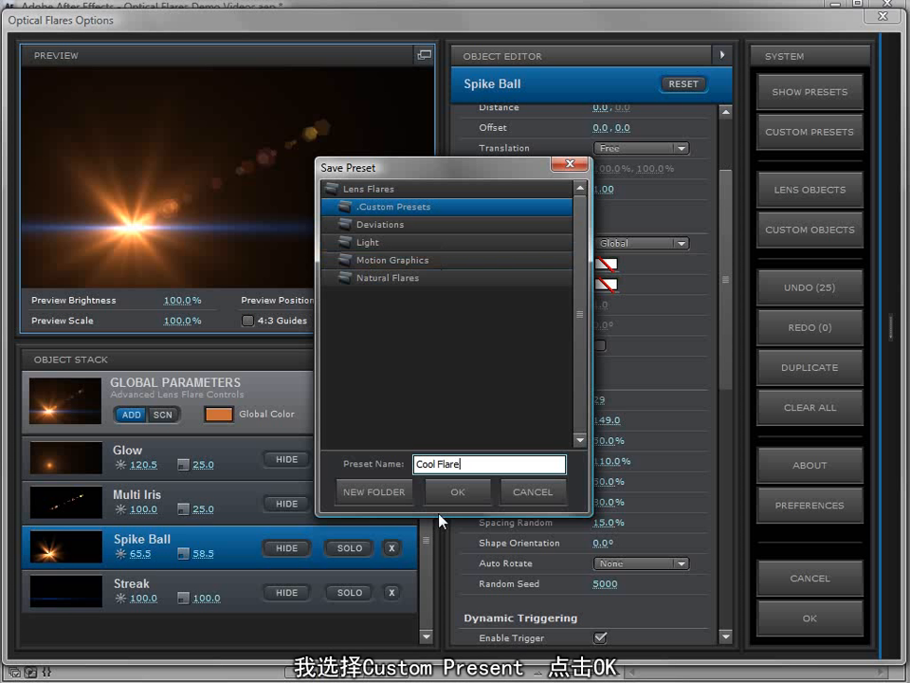
left_click(458, 493)
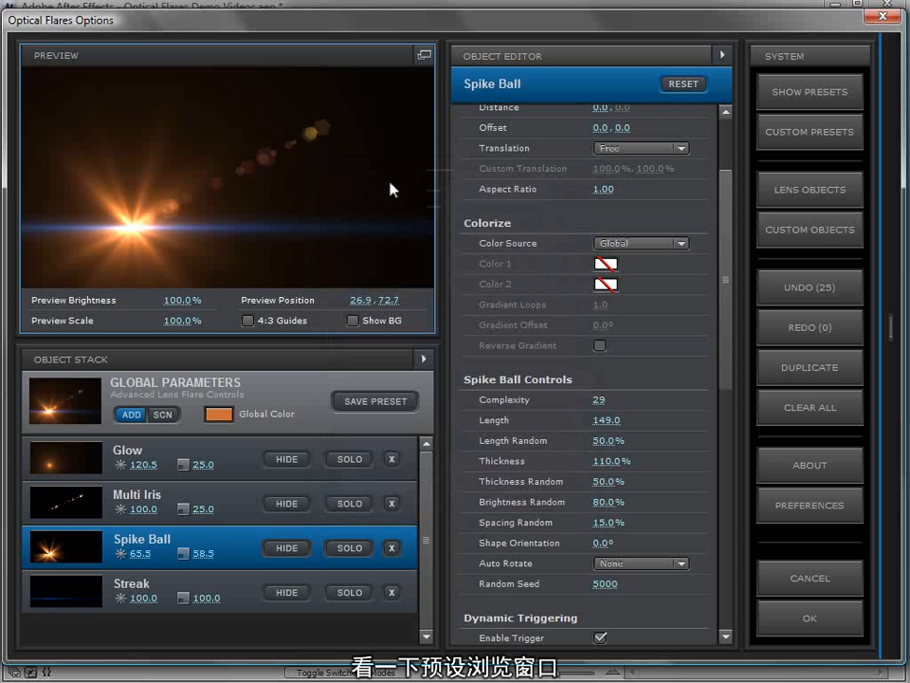
- Browse the Natural Flares folder in the preset browser and load the Bay preset
left_click(797, 100)
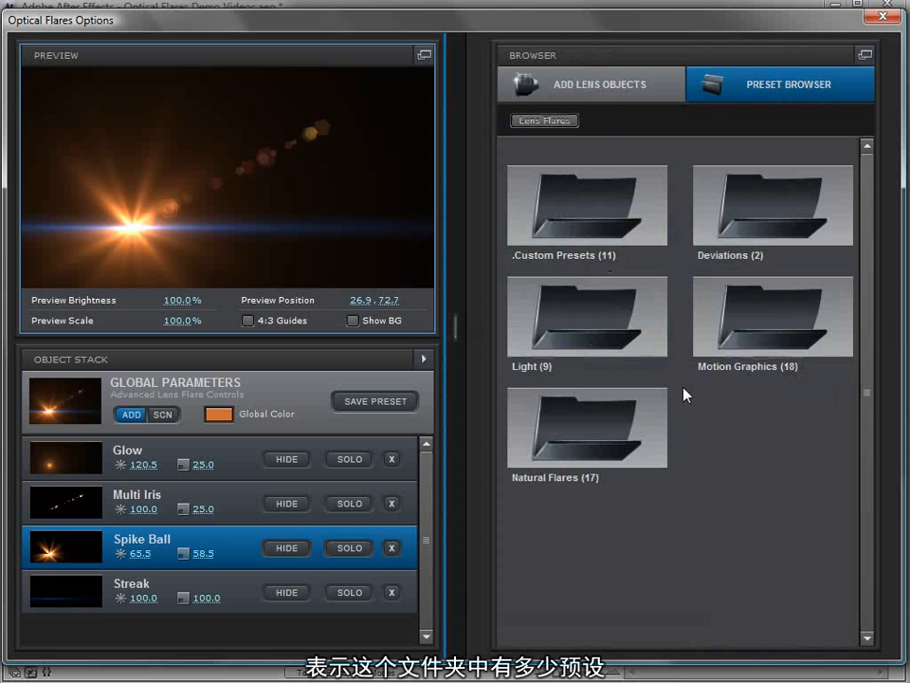
left_click(607, 422)
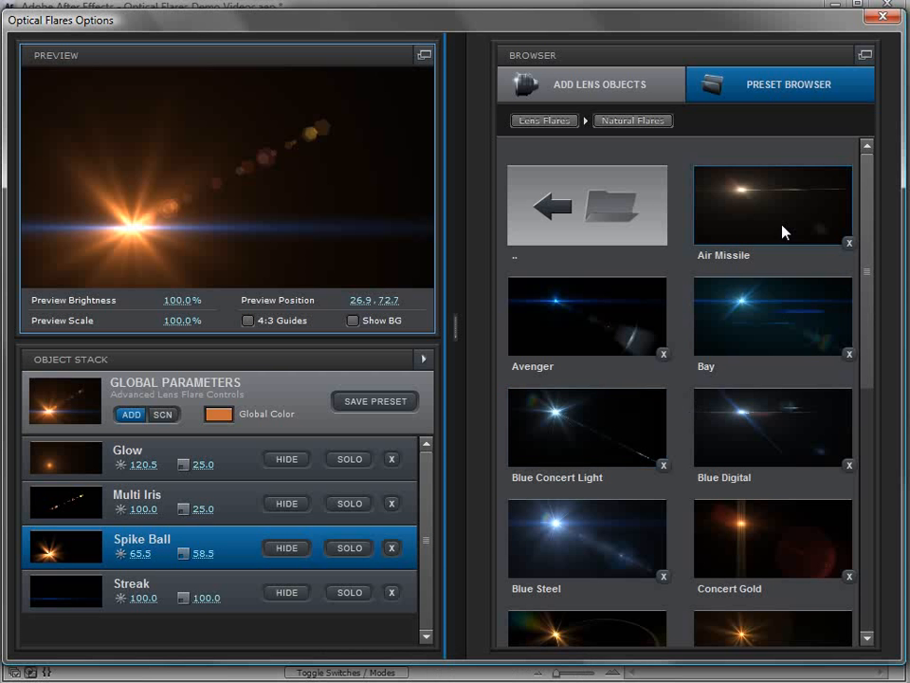
left_click_drag(870, 253, 870, 295)
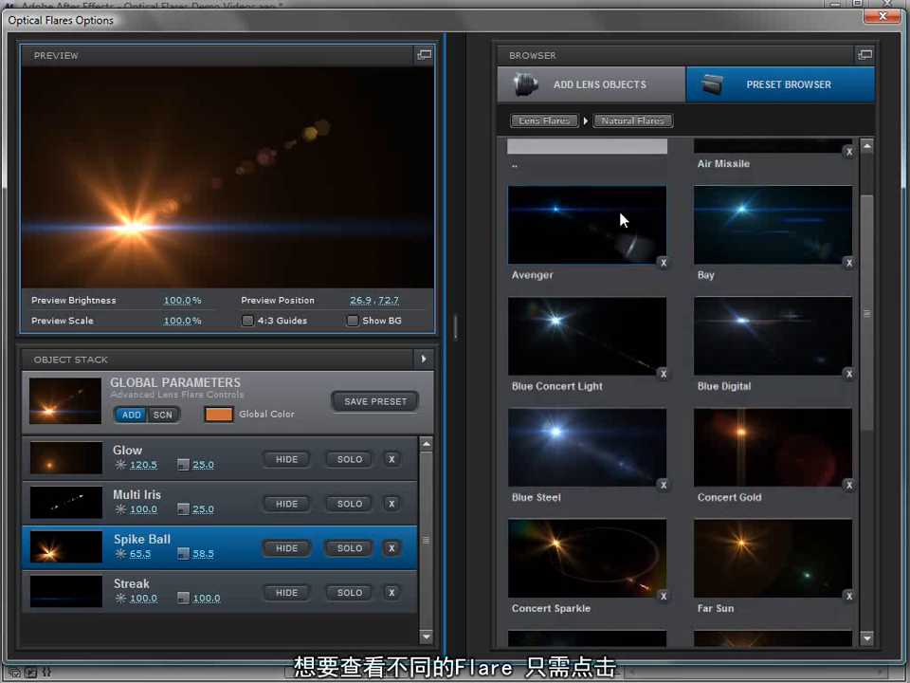
scroll(872, 418, "up", 2)
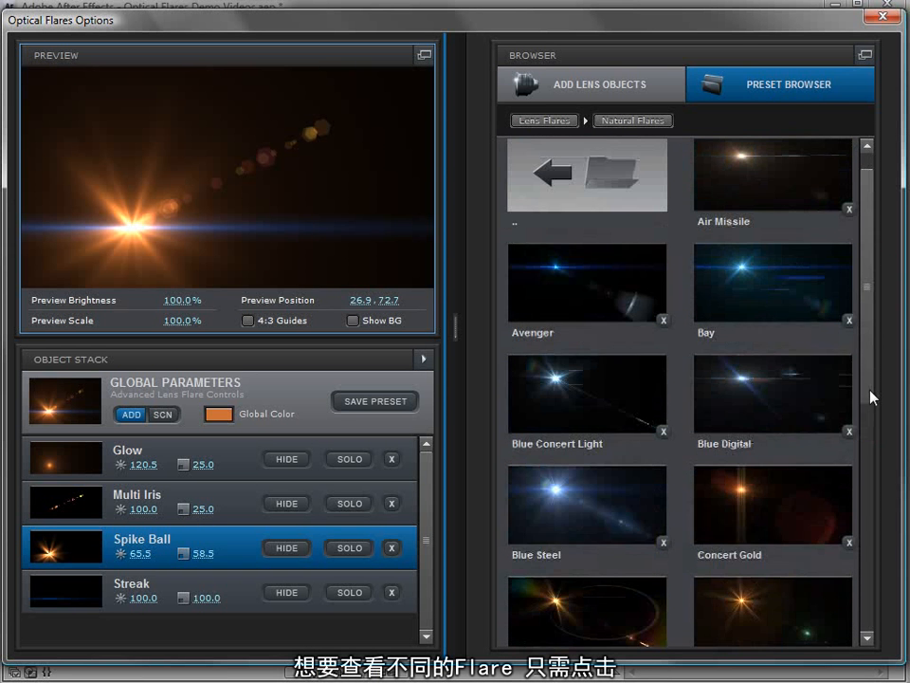
double_click(749, 314)
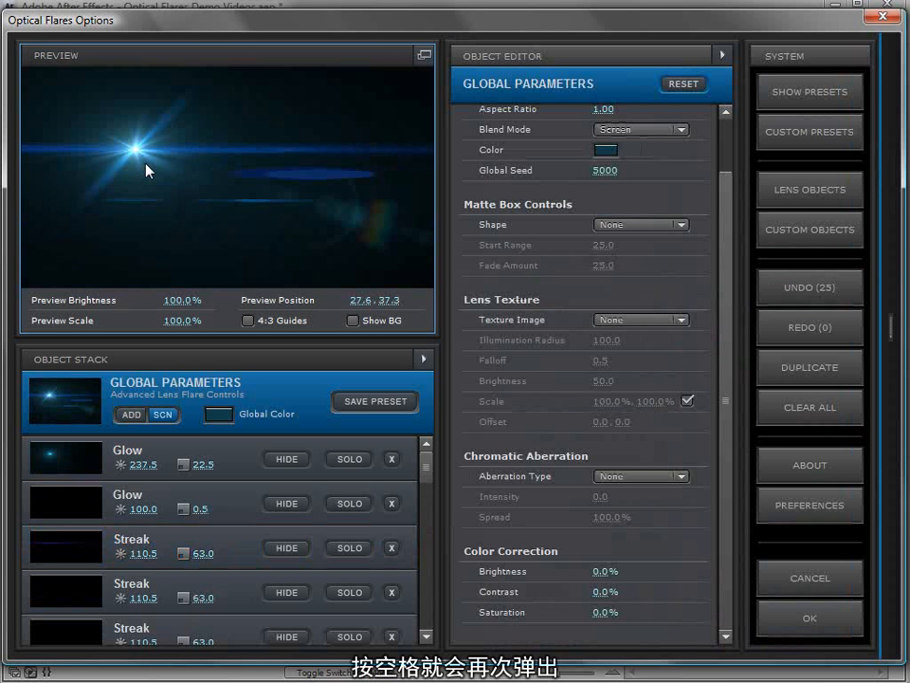
- Reopen the preset browser and try the Blue Steel, Far Sun, Glint and Avenger presets from Natural Flares
key("space")
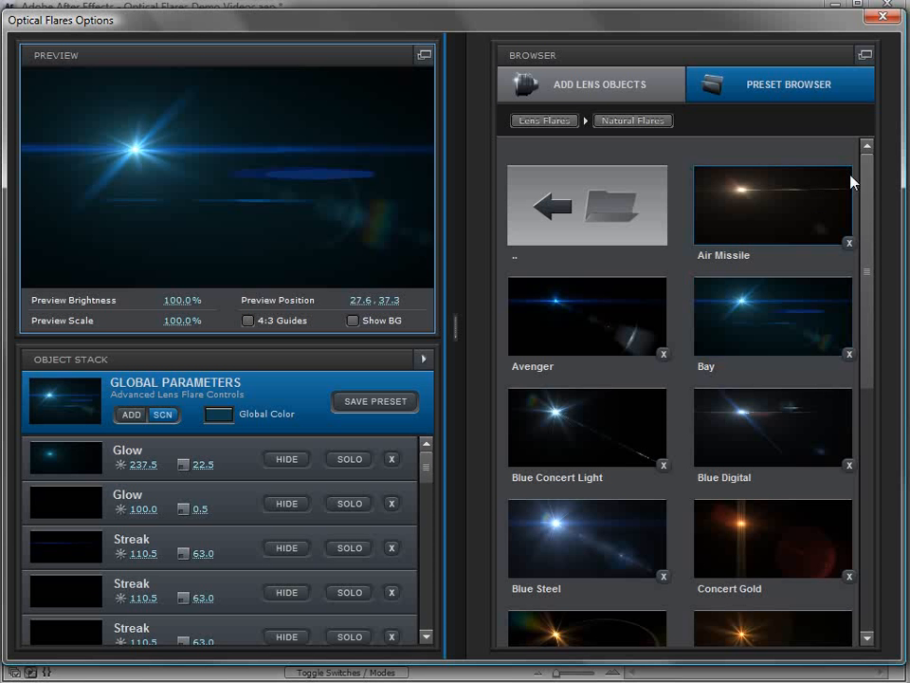
left_click_drag(870, 262, 868, 332)
left_click(566, 380)
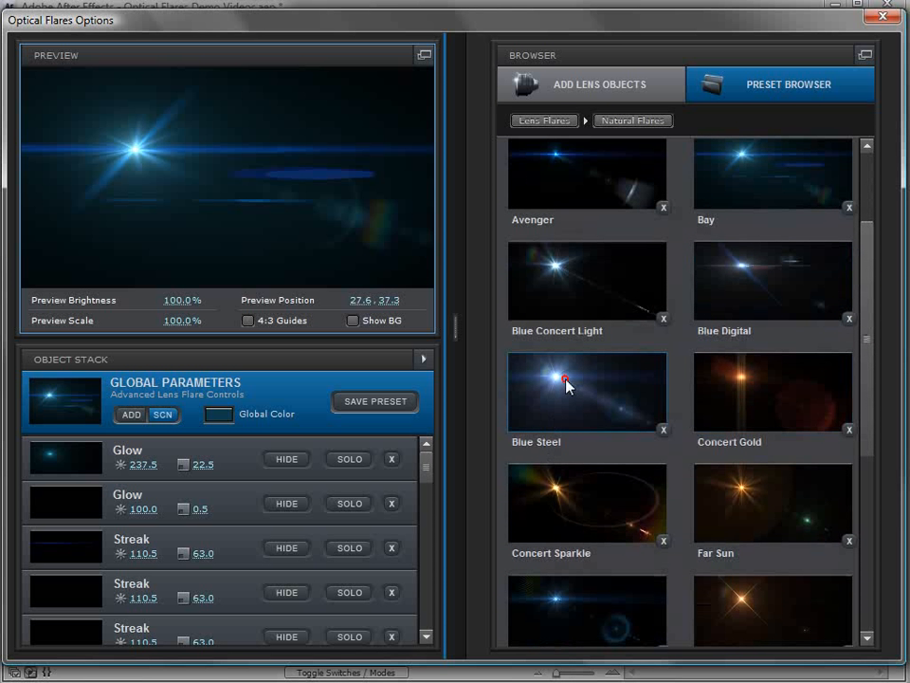
left_click(775, 507)
left_click(762, 591)
left_click(557, 197)
left_click(583, 171)
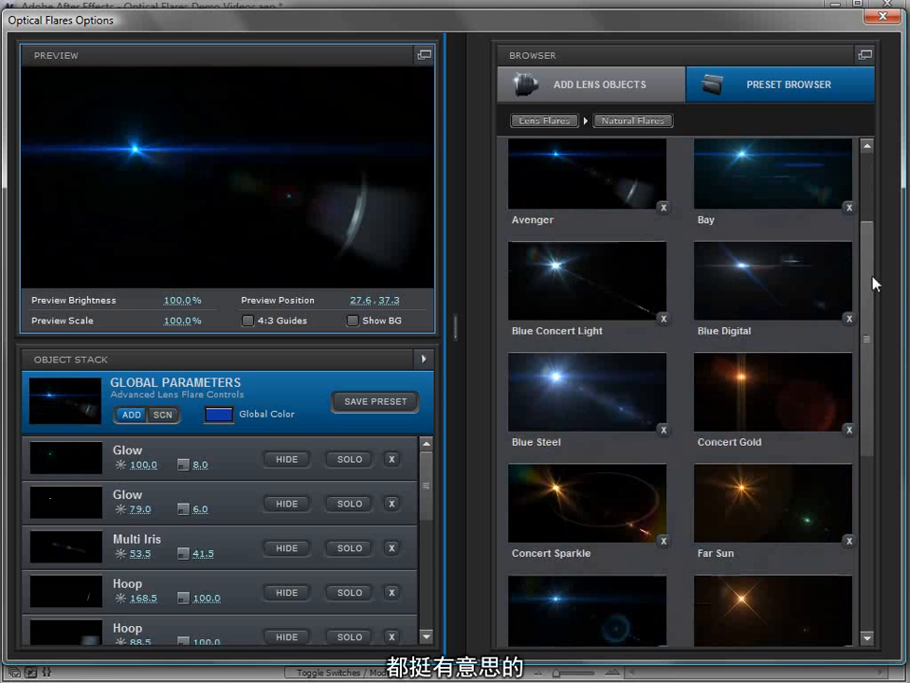
left_click_drag(875, 283, 866, 171)
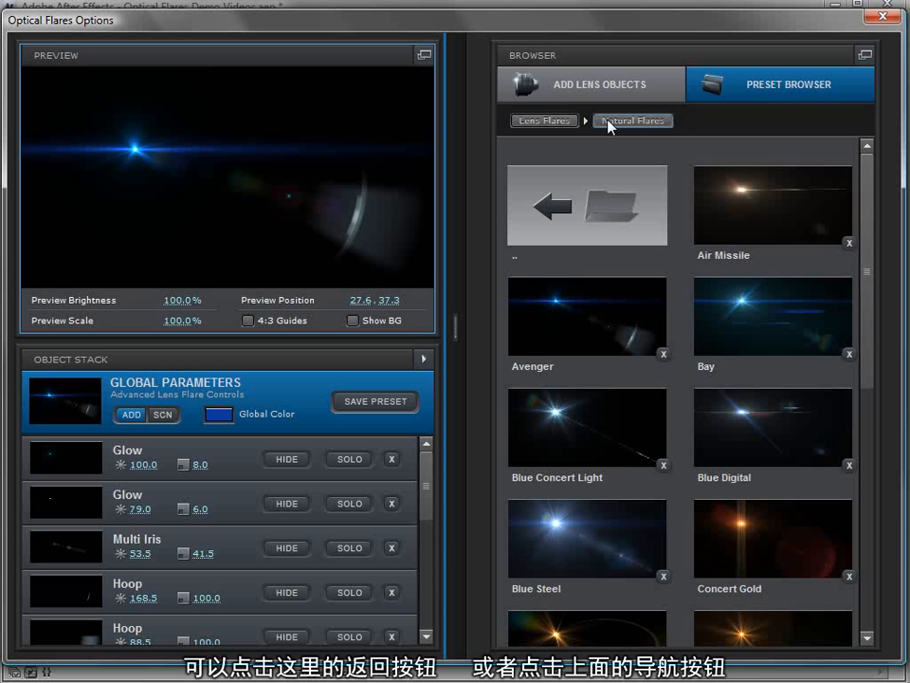
left_click(545, 121)
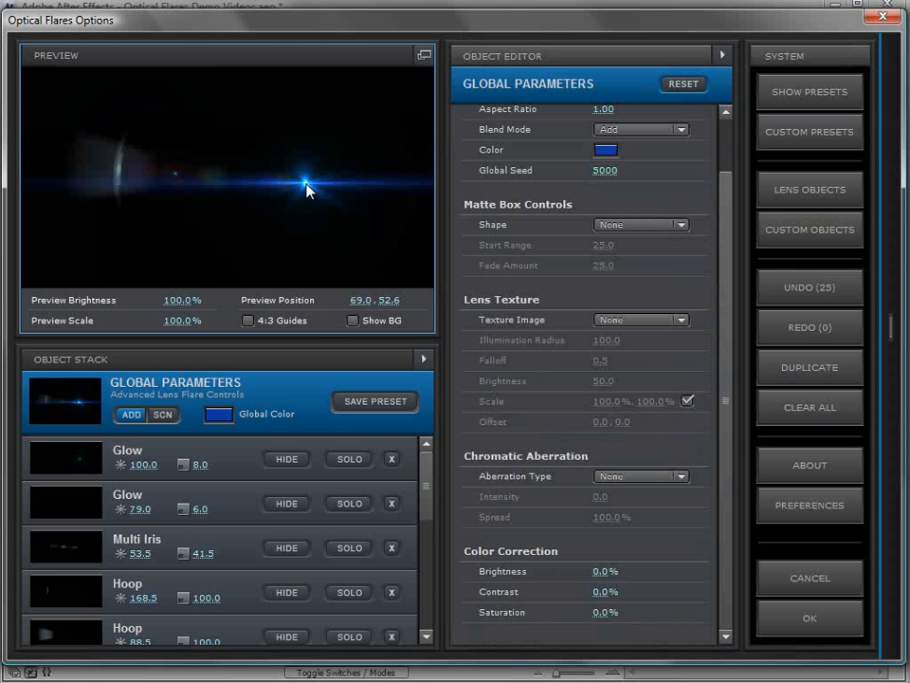
- Show the background in the preview and move the flare to about 75.6, 34.1
left_click(352, 320)
left_click(333, 141)
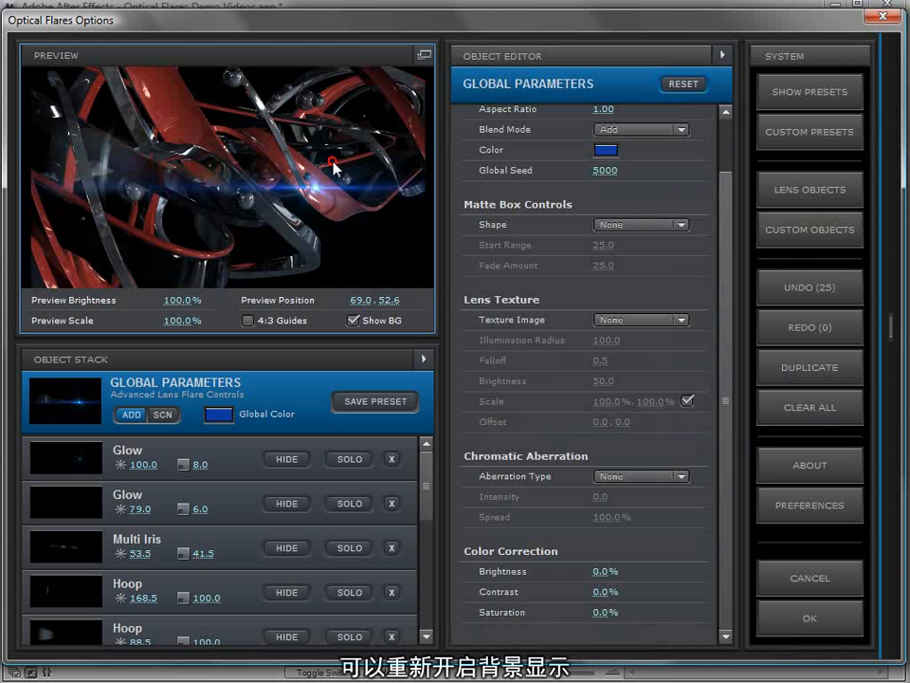
- Try the Air Missile, Blue Digital, Blue Steel, Concert Gold and Far Sun presets over the background, ending with Glint loaded
left_click(888, 225)
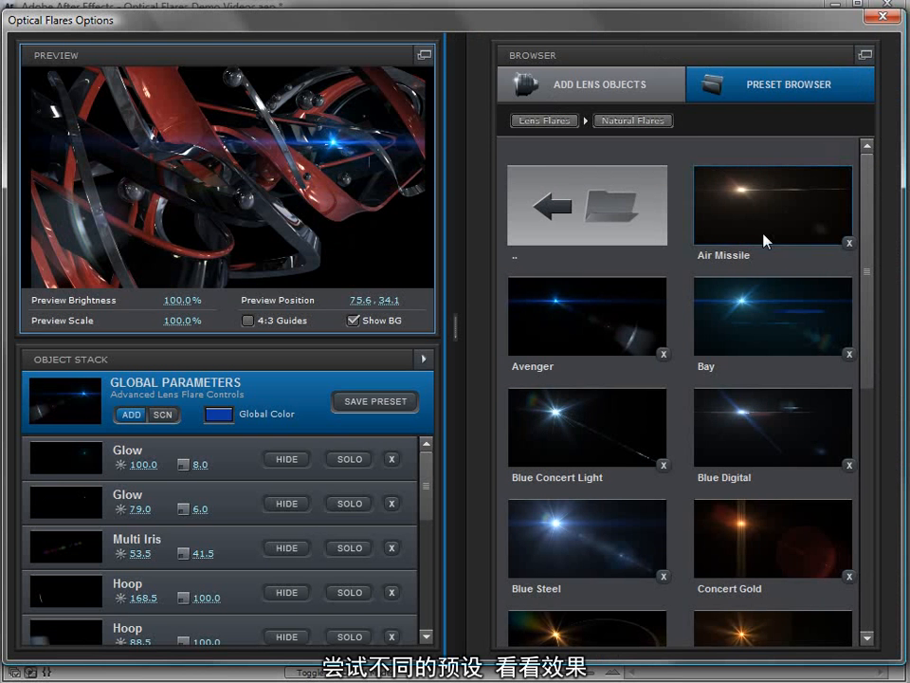
left_click(766, 234)
left_click(753, 427)
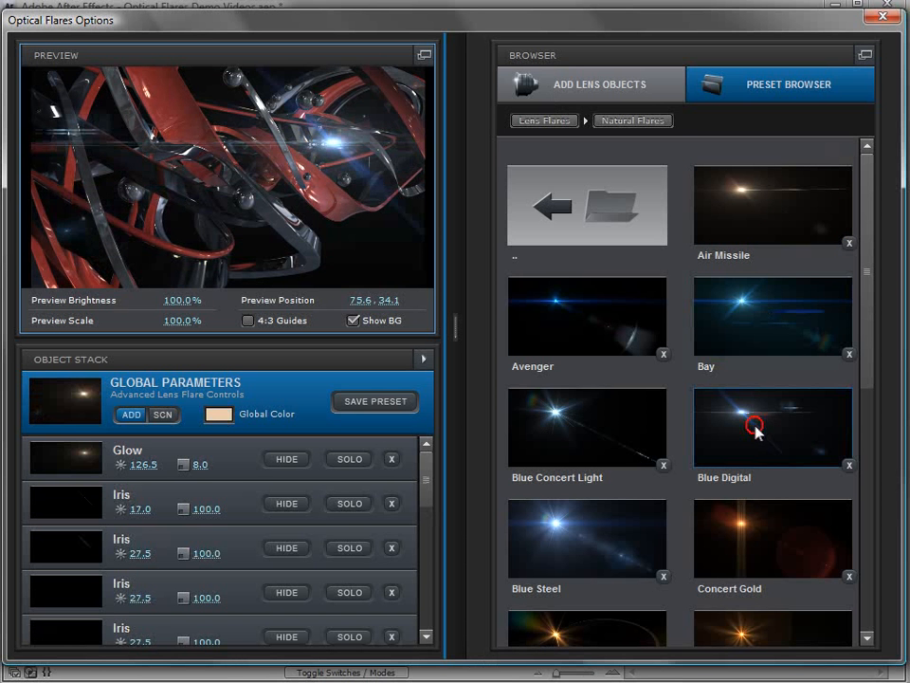
left_click(589, 567)
left_click(766, 552)
scroll(766, 512, "down", 3)
left_click(714, 535)
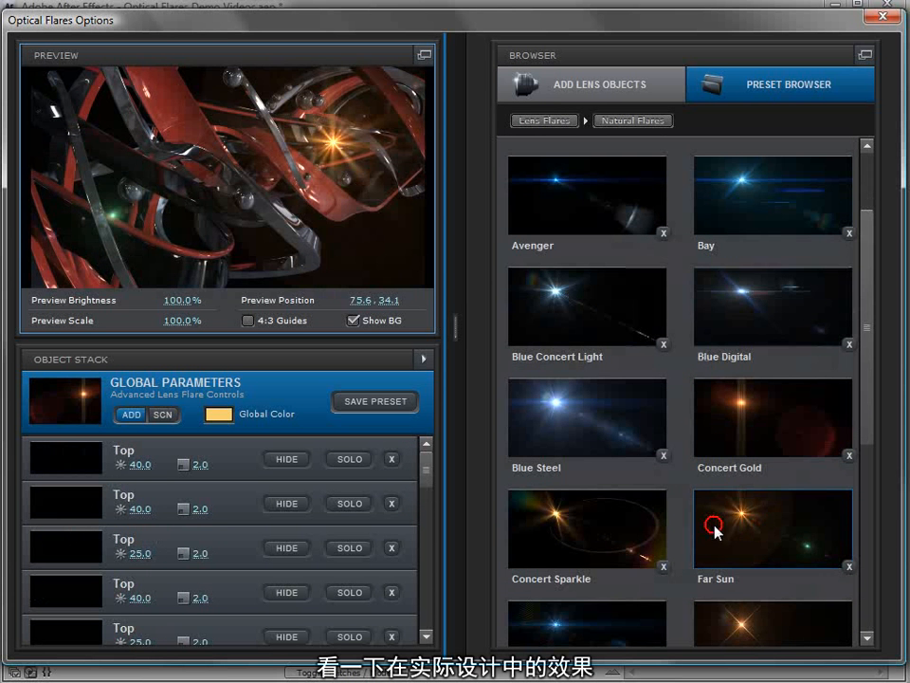
left_click(585, 535)
scroll(645, 451, "down", 3)
left_click(752, 525)
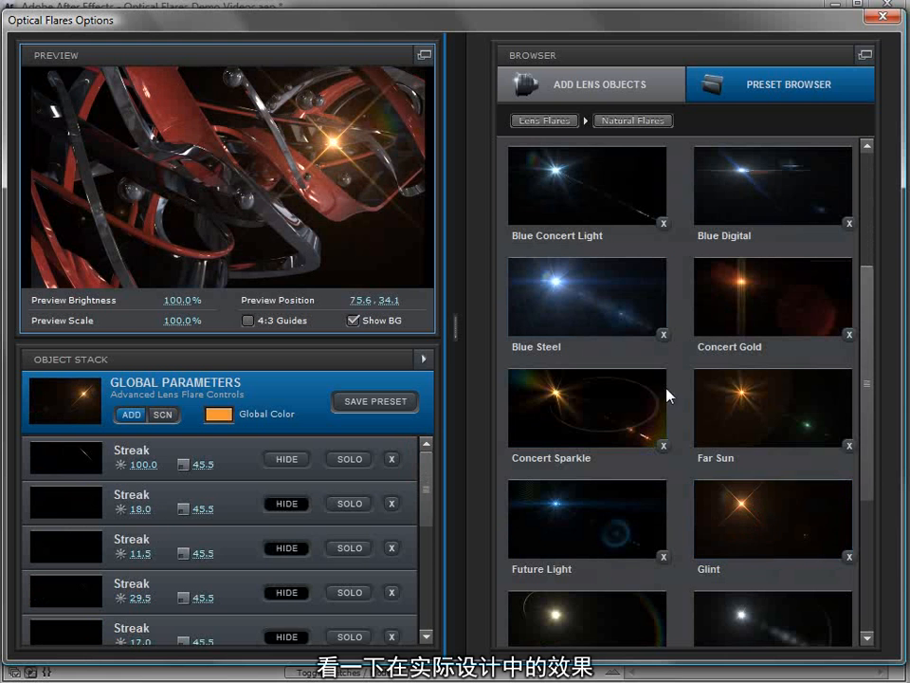
- Accept the Optical Flares options and move the flare in the Shotone composition to about 749.3, 278.0
left_click(455, 130)
mouse_move(363, 157)
left_mouse_down()
mouse_move(361, 141)
mouse_move(368, 170)
left_mouse_up()
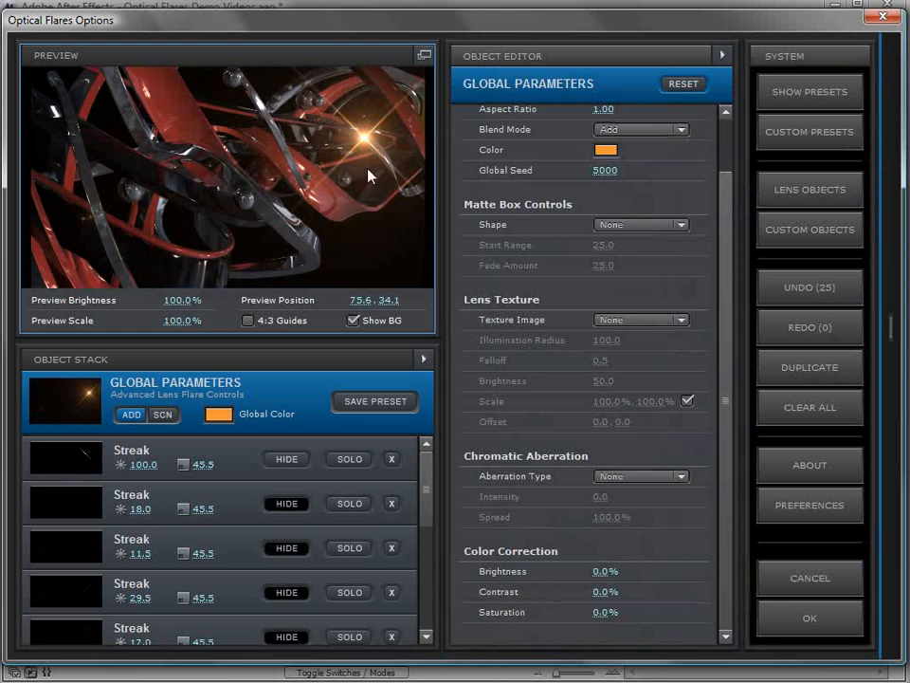
left_click(811, 618)
left_click_drag(774, 215, 777, 294)
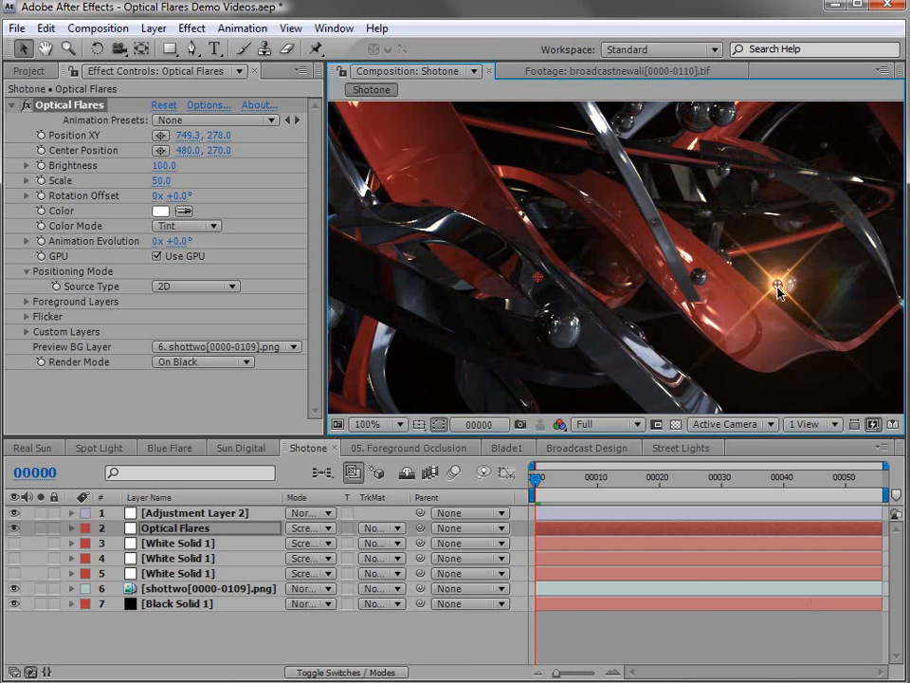